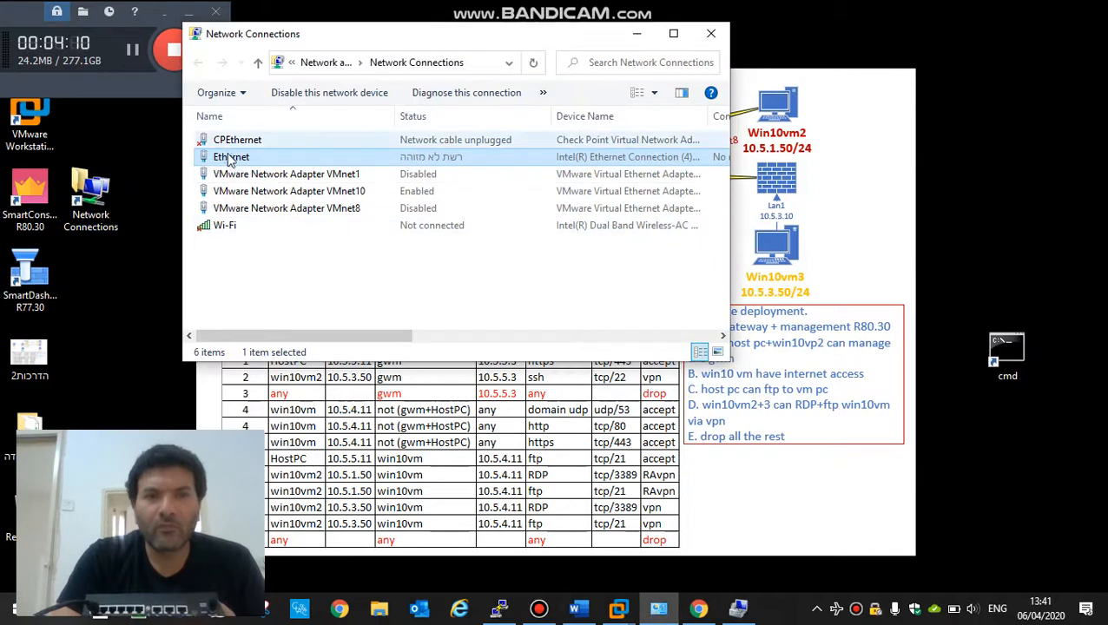
Step: Open the Ethernet adapter's IPv4 properties, which show the current address 192.168.1.11
double_click(231, 159)
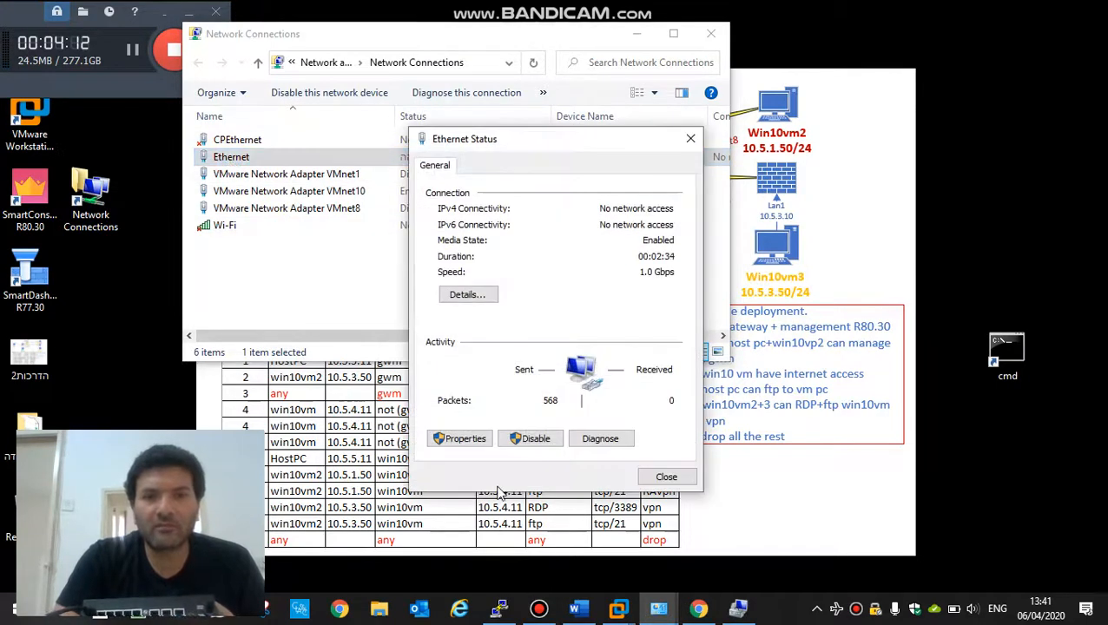
left_click(462, 440)
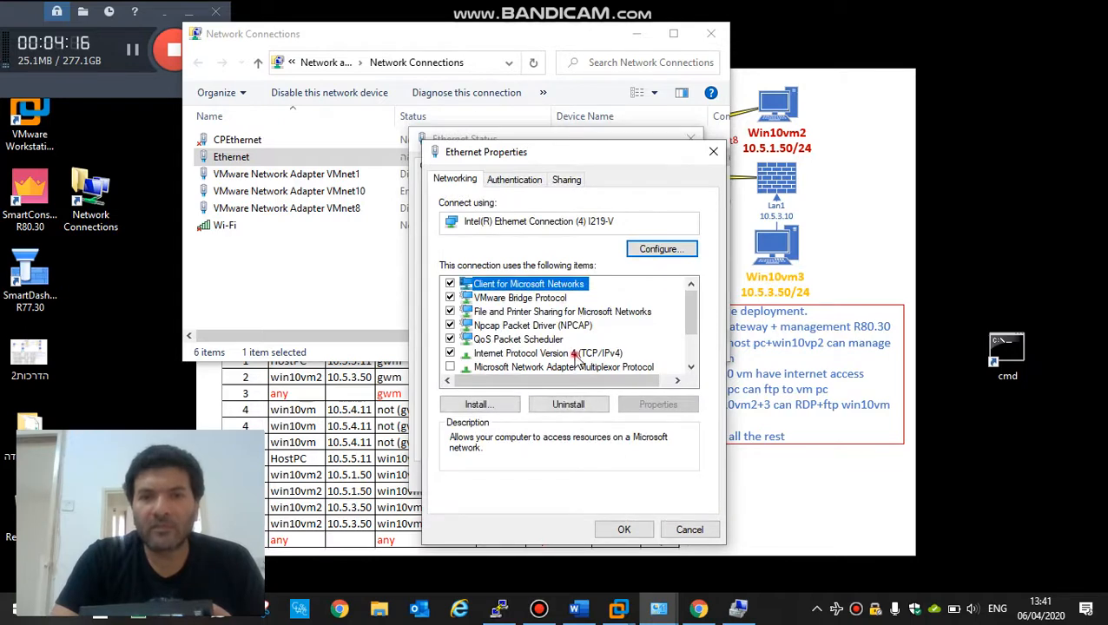
double_click(576, 356)
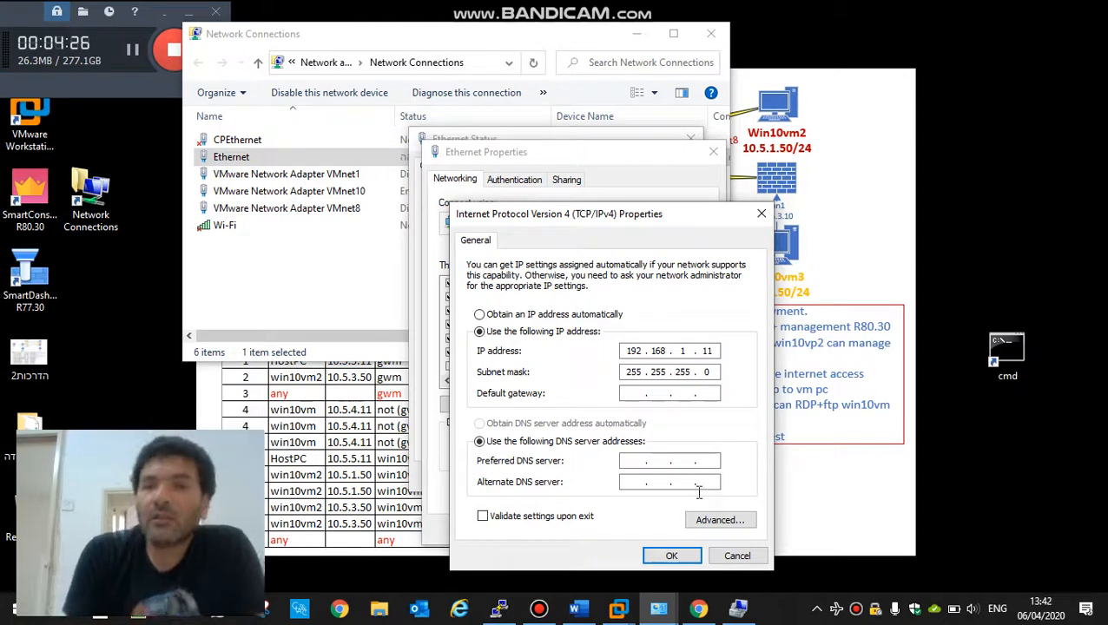
double_click(706, 350)
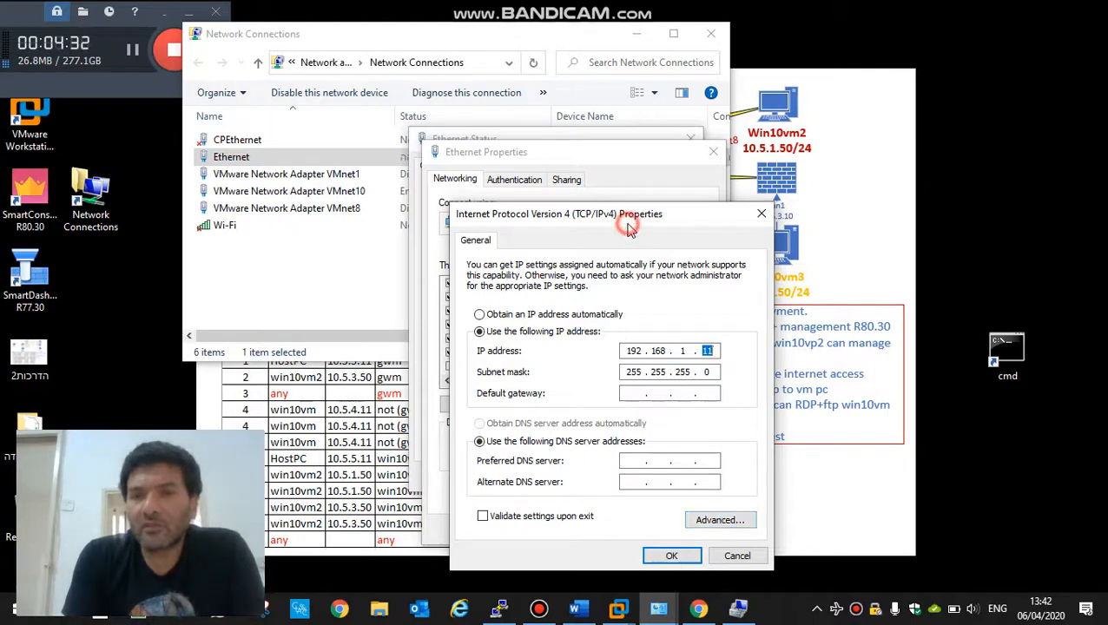
left_click_drag(627, 217, 530, 186)
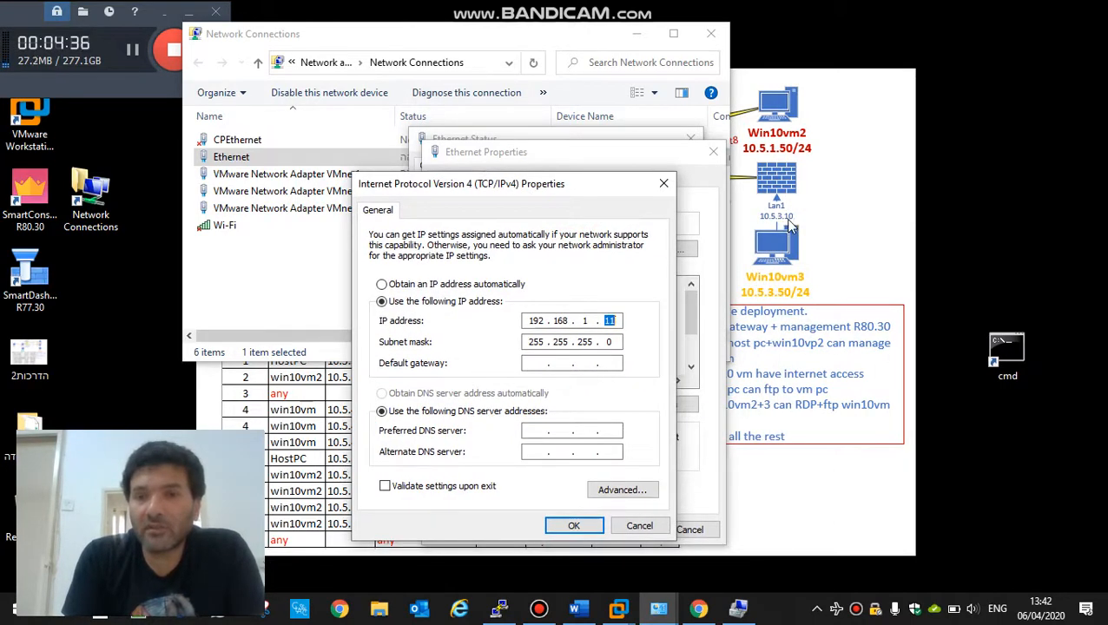
Step: Add 10.5.3.50 with mask 255.255.255.0 as a second IP, then save and close all dialogs
left_click(630, 489)
left_click(474, 328)
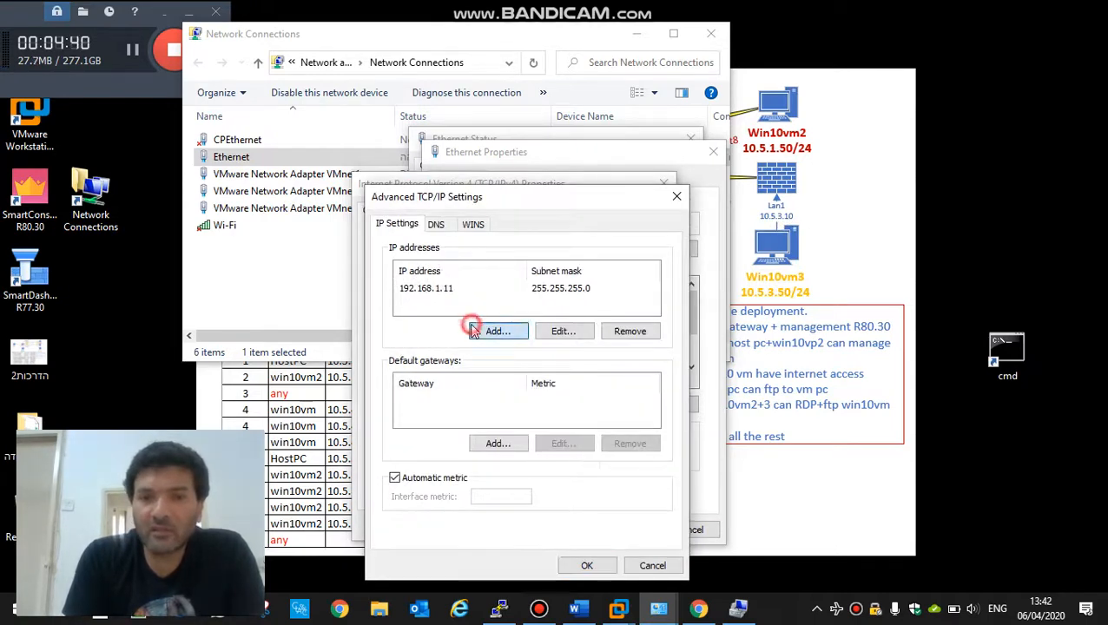
type("10 . 5 ")
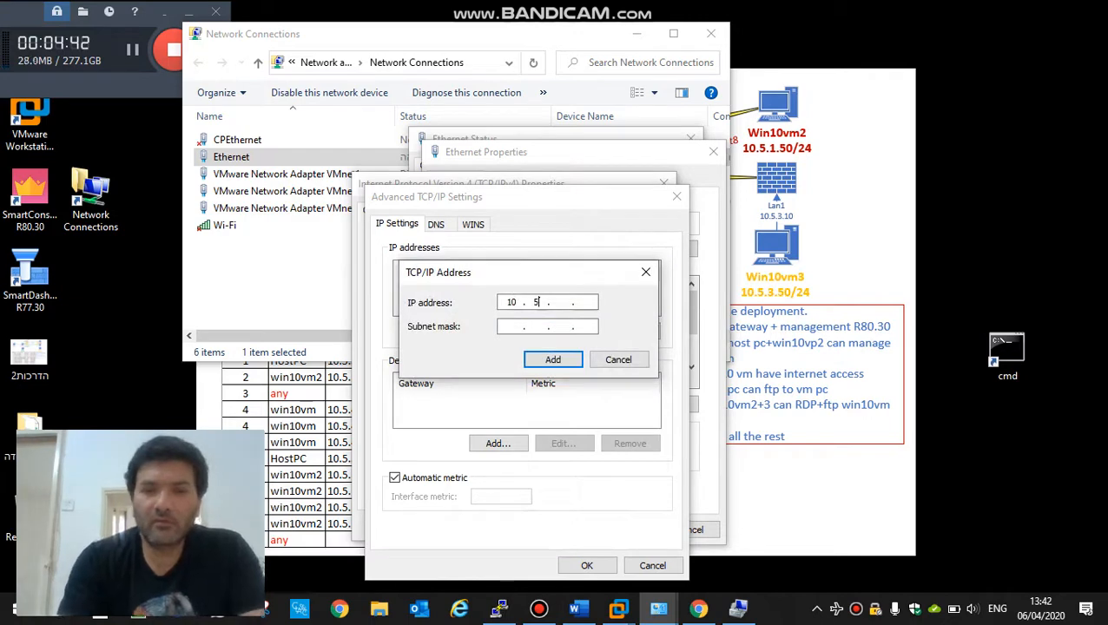
type(". 3 ")
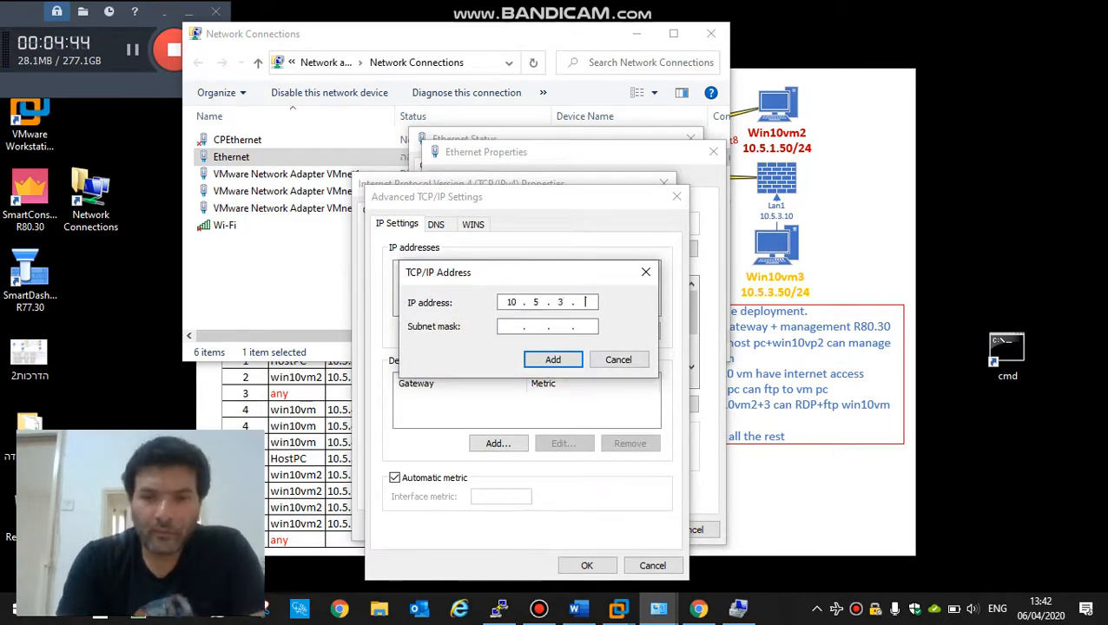
type(". 5")
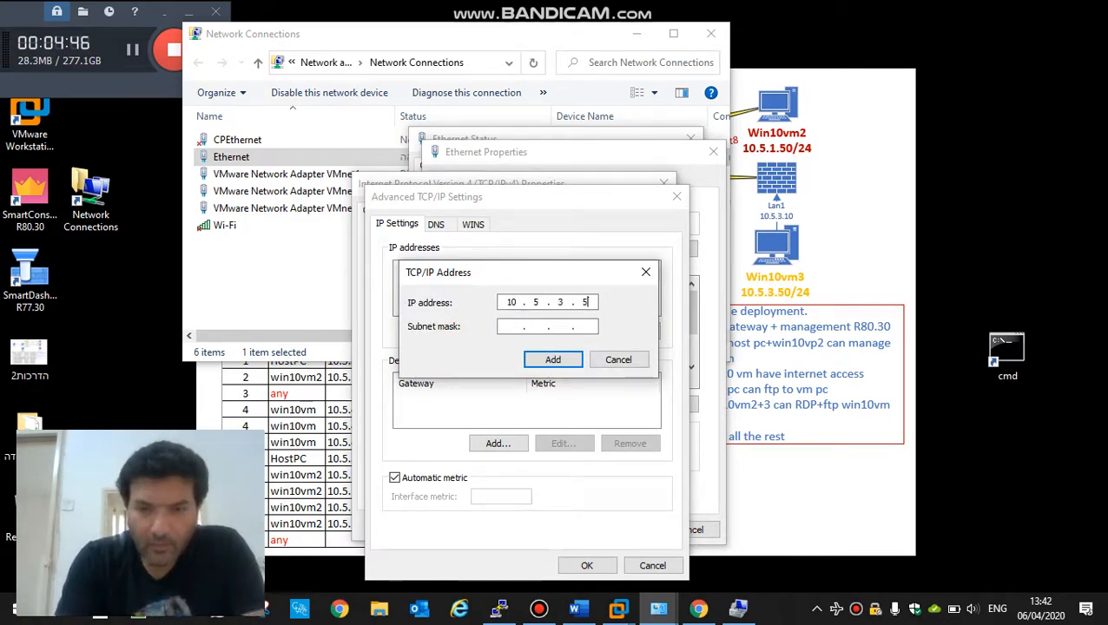
type("0")
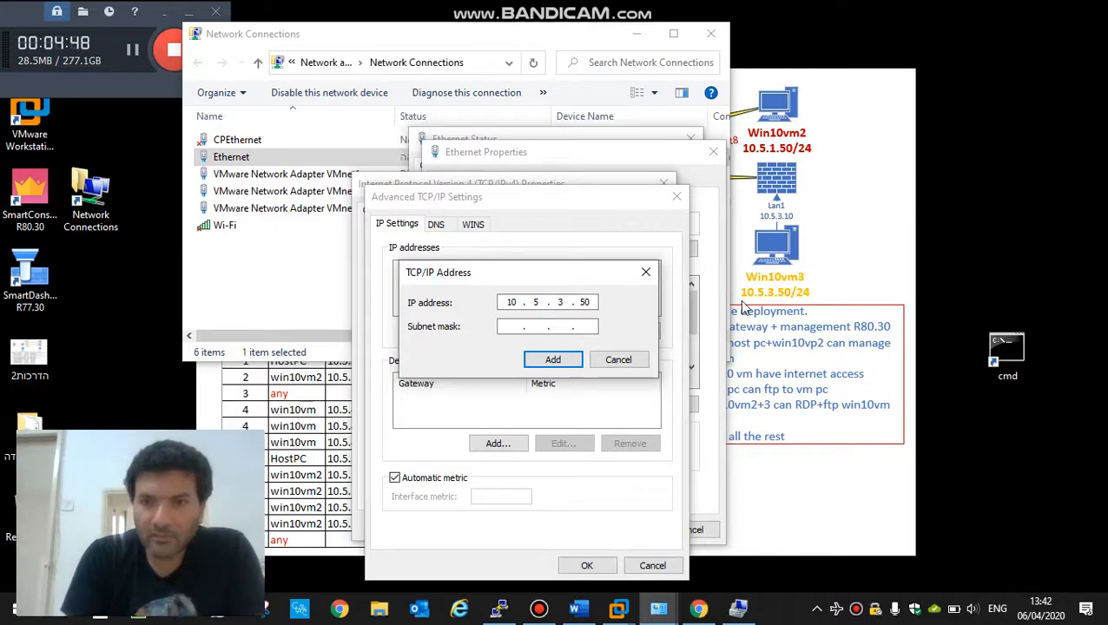
left_click(512, 331)
left_click(536, 326)
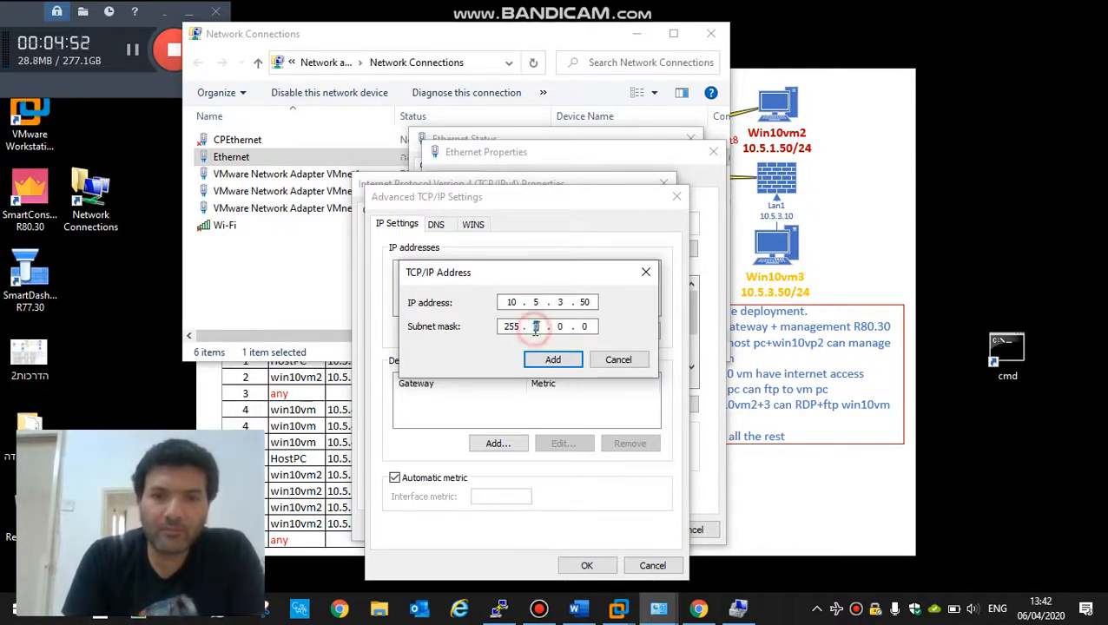
type("255255")
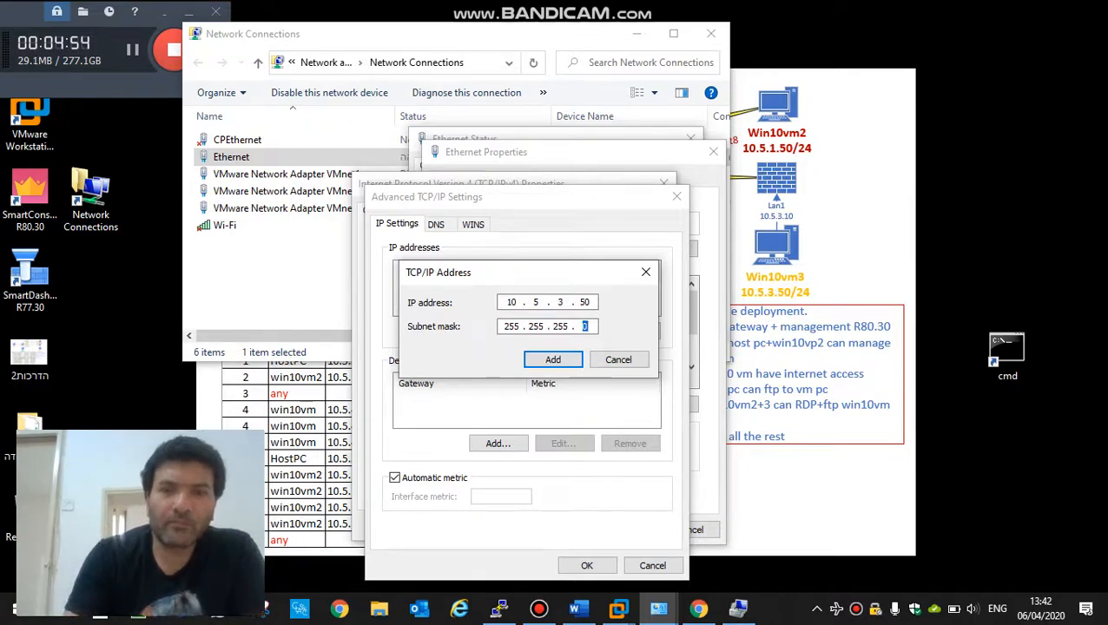
left_click(557, 360)
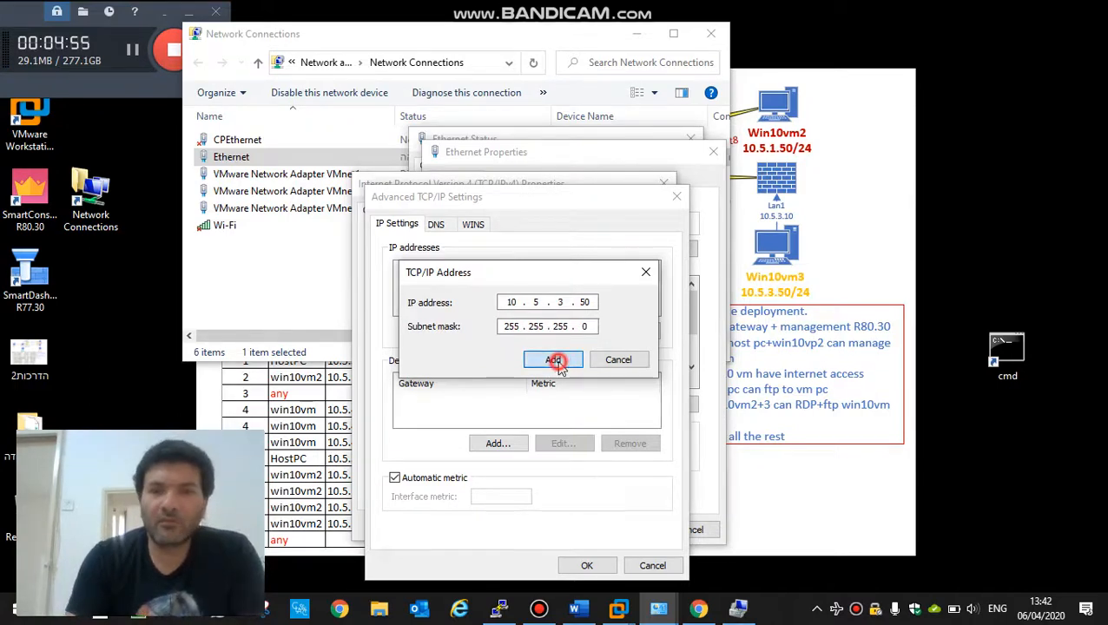
left_click(590, 564)
left_click(572, 527)
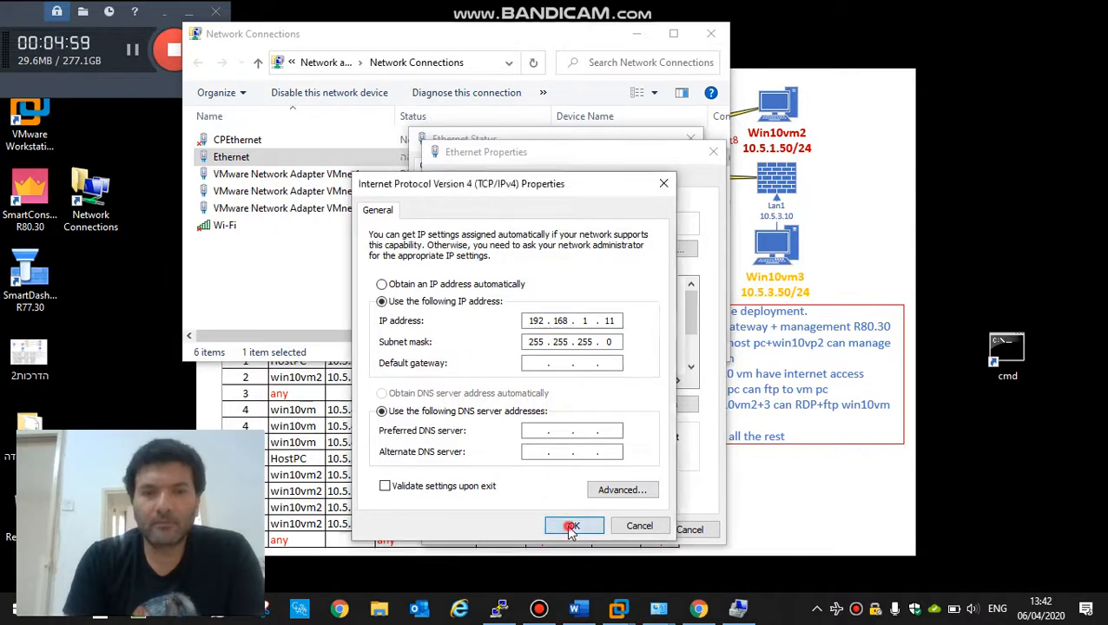
left_click(619, 532)
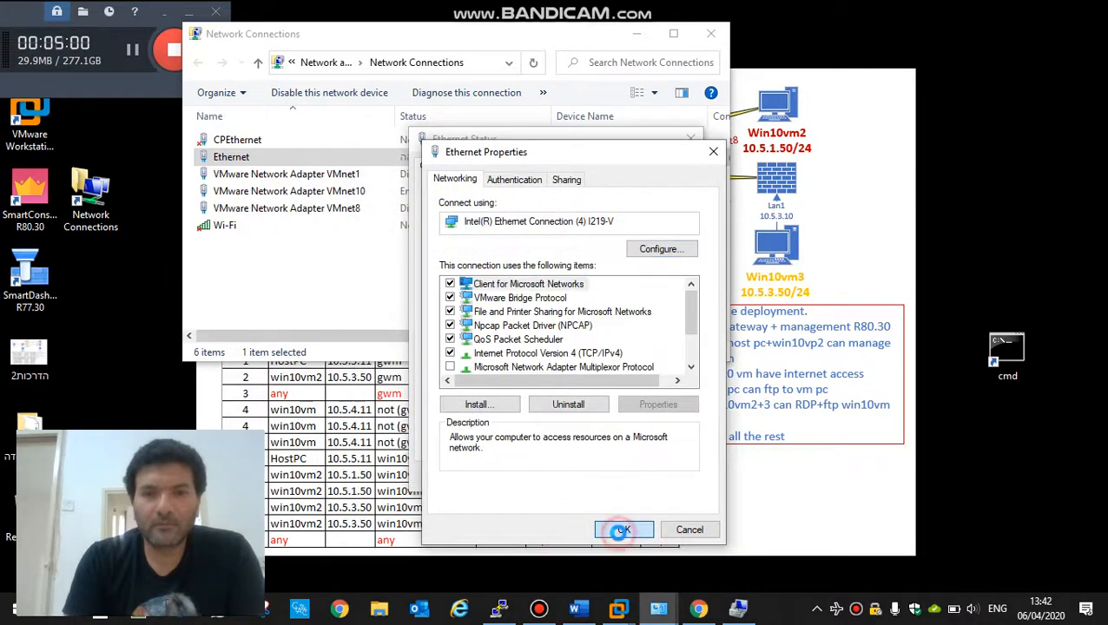
left_click(662, 477)
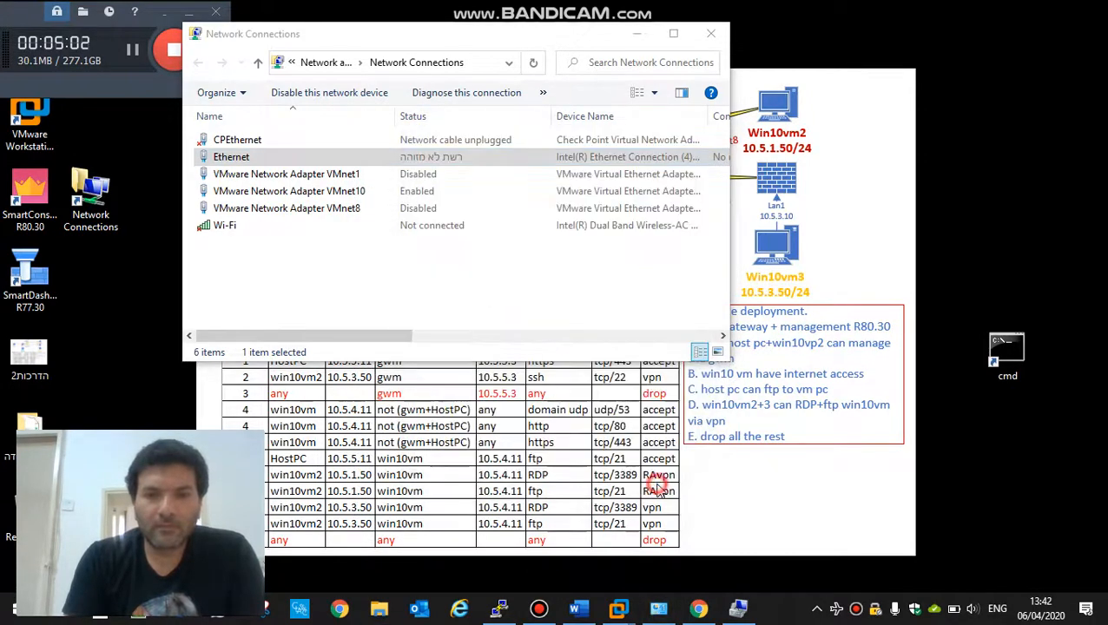
left_click(704, 613)
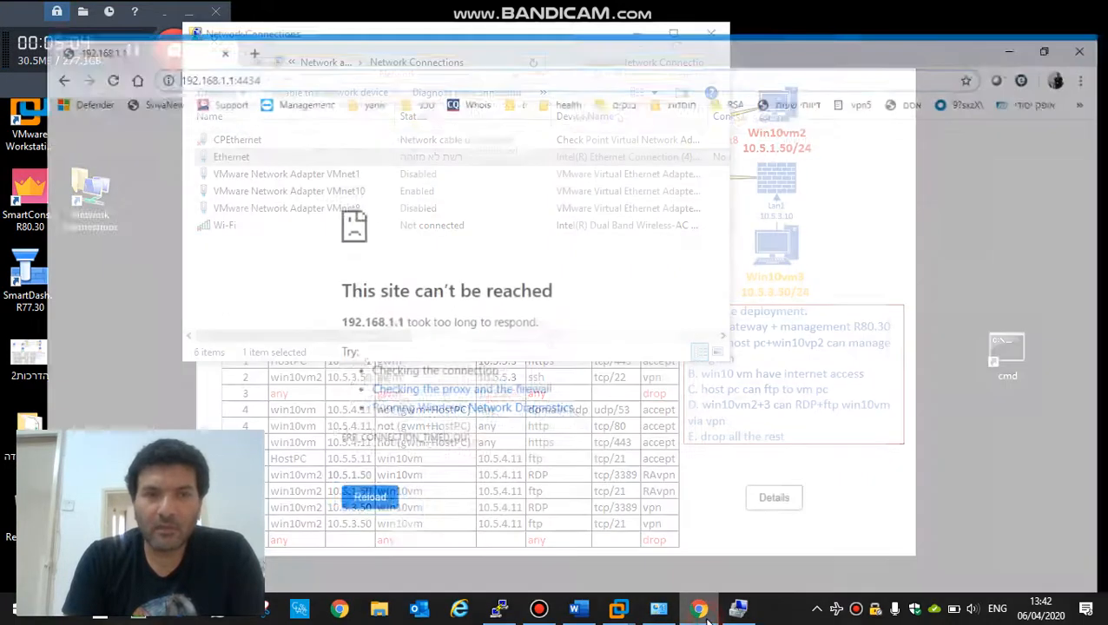
double_click(336, 44)
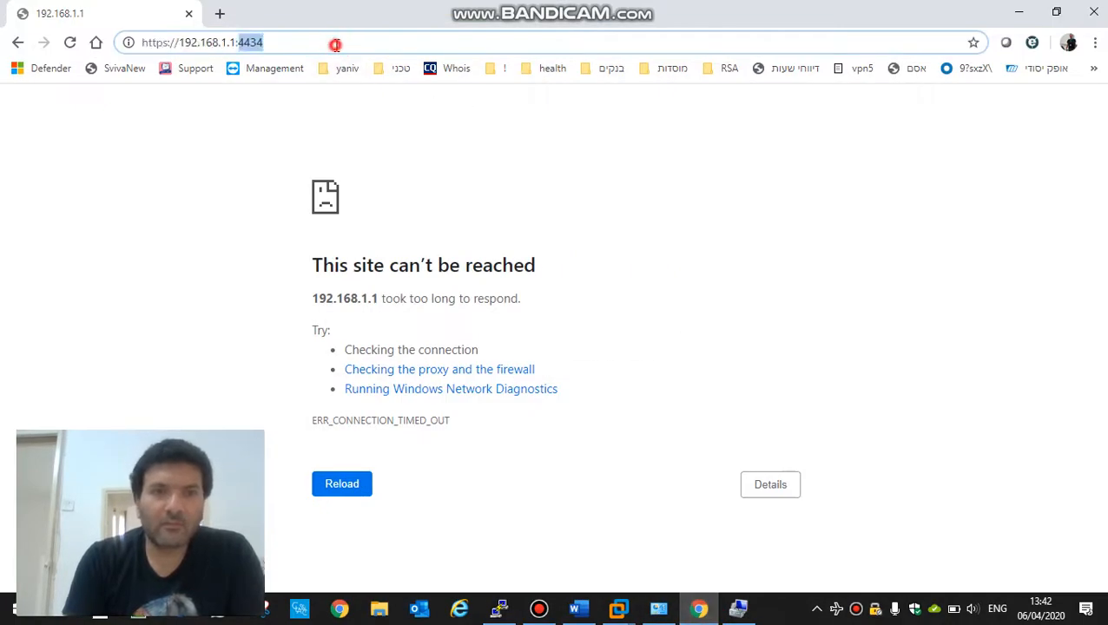
key("Return")
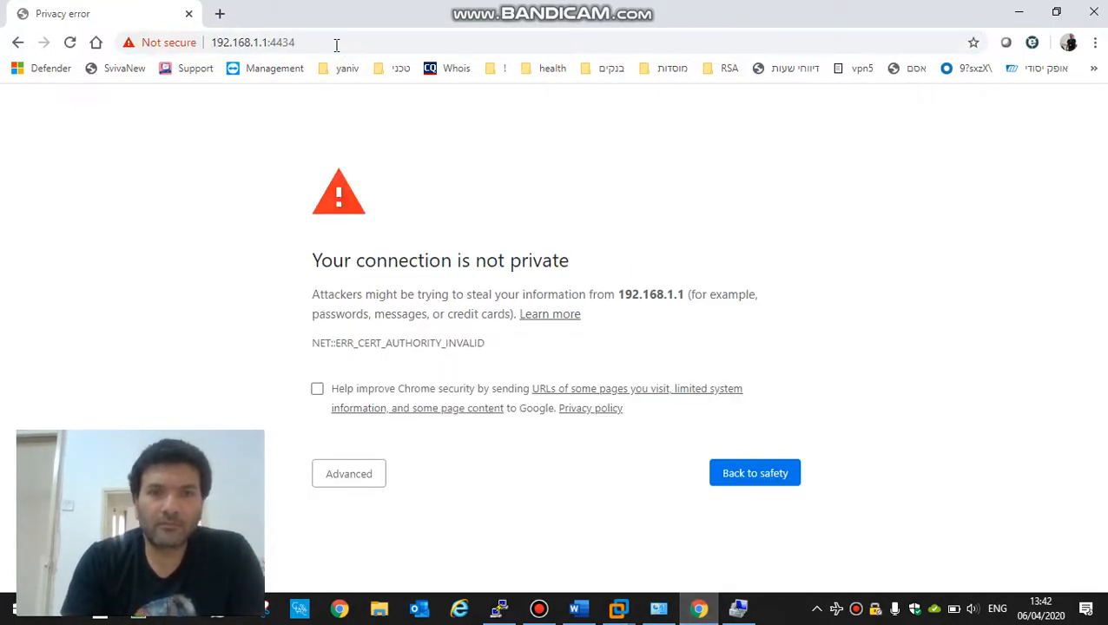
left_click(358, 477)
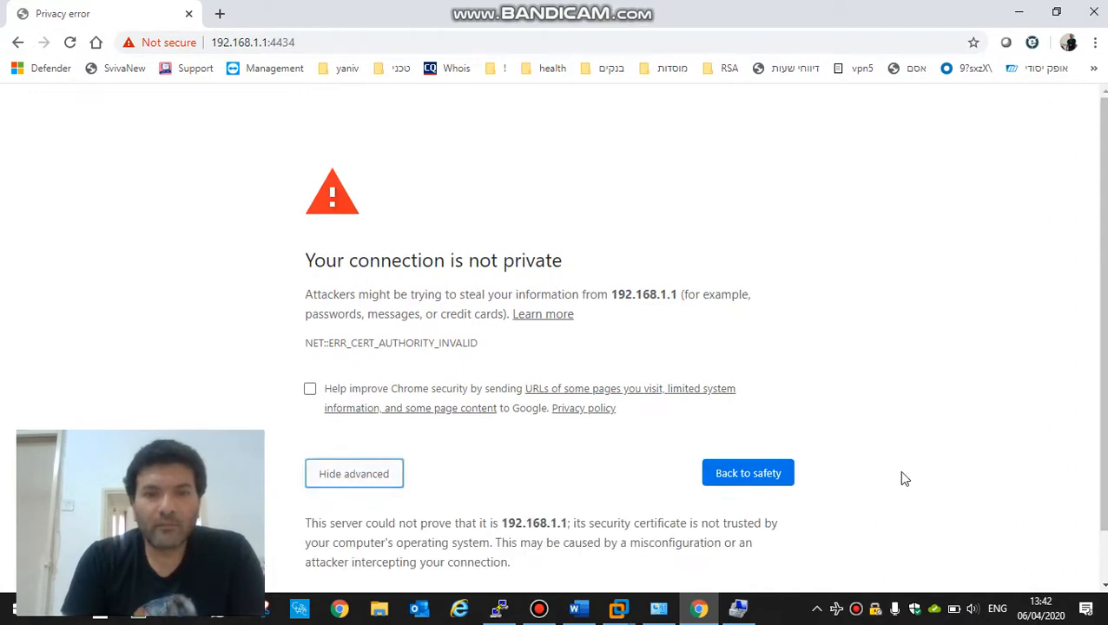
scroll(1082, 530, "down", 1)
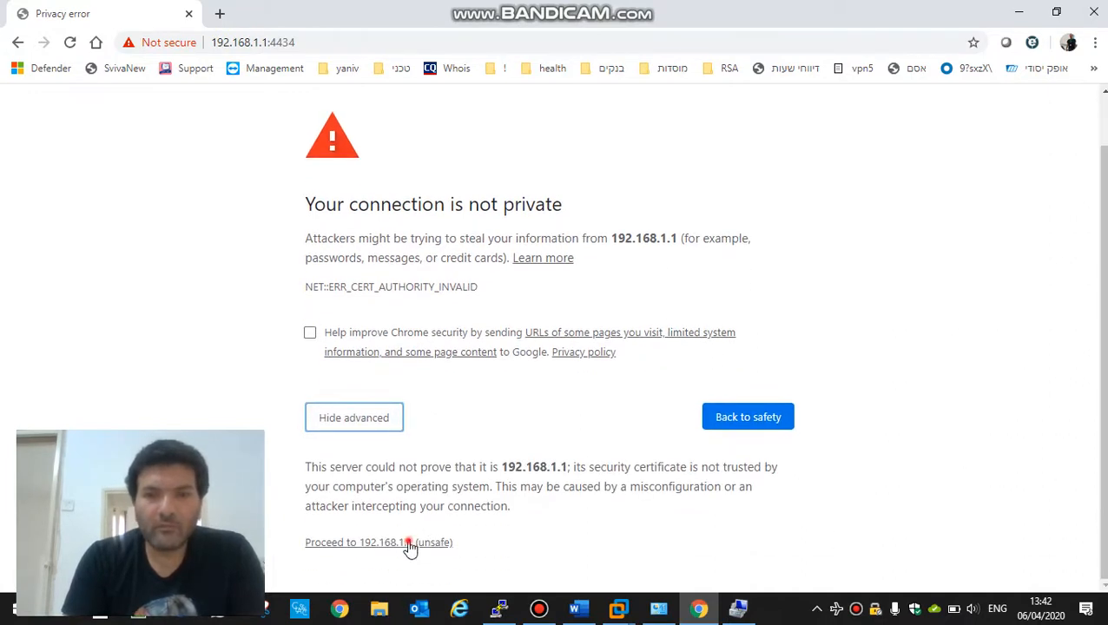
left_click(411, 544)
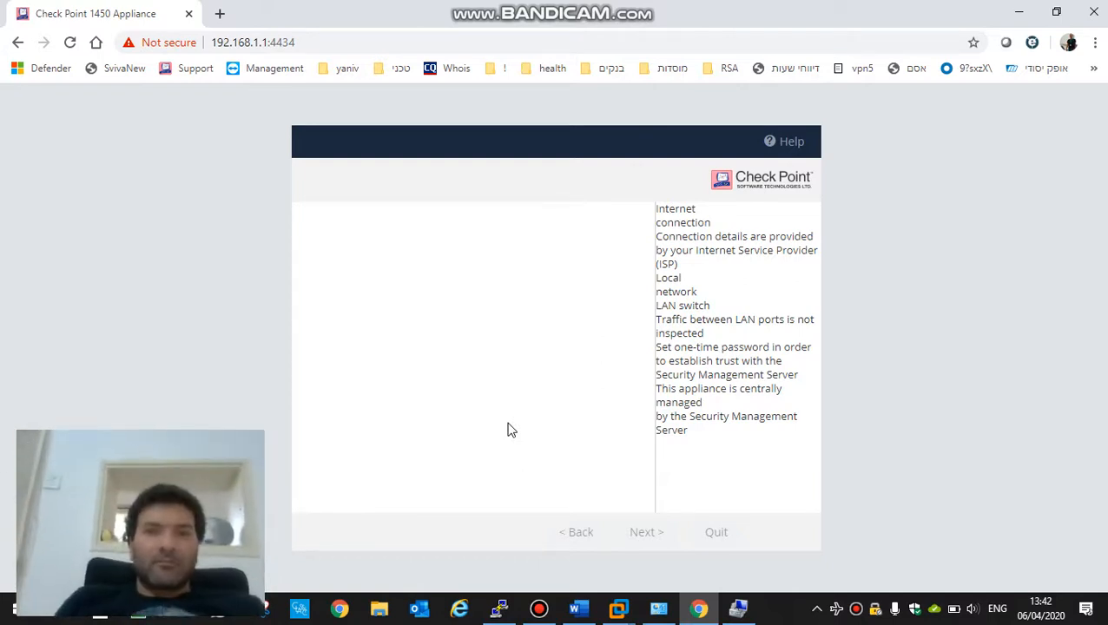
Step: Reload the partially rendered appliance page and copy its address for Internet Explorer
left_click(346, 38)
key("Return")
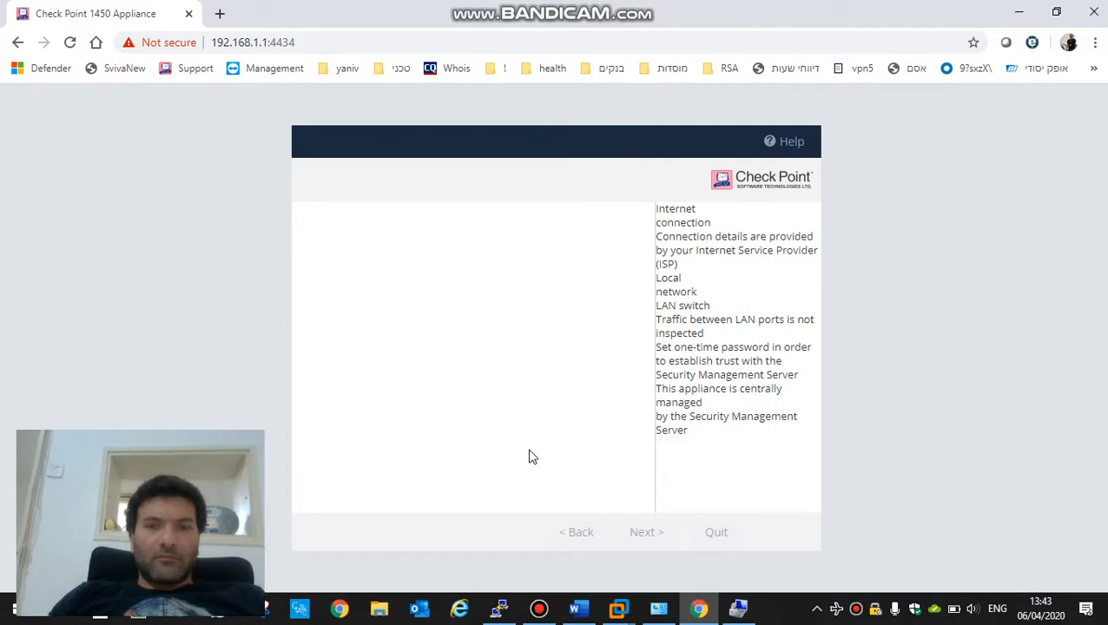
left_click(433, 44)
key("ctrl+c")
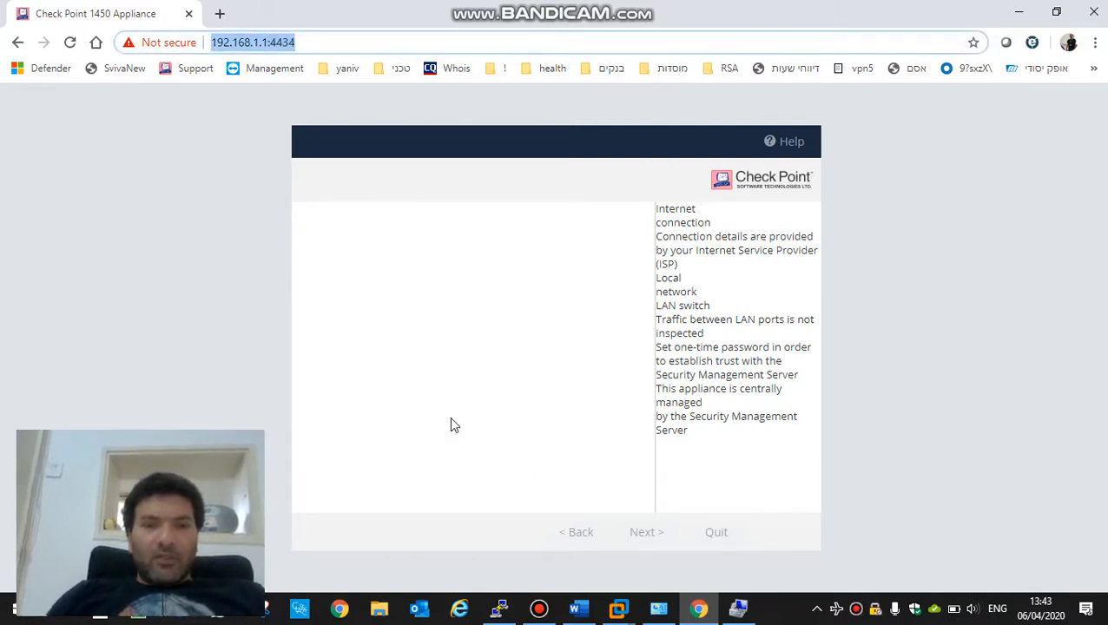
left_click(460, 608)
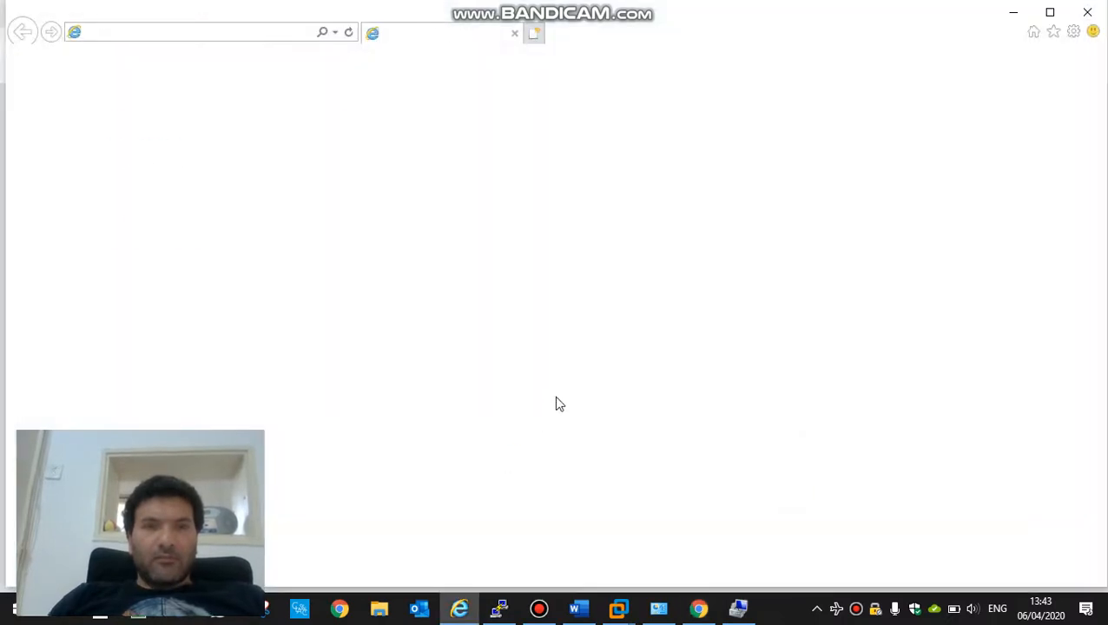
Step: Browse Internet Explorer to 192.168.1.1:4434, accept the certificate warning, and pass the welcome page
left_click(227, 32)
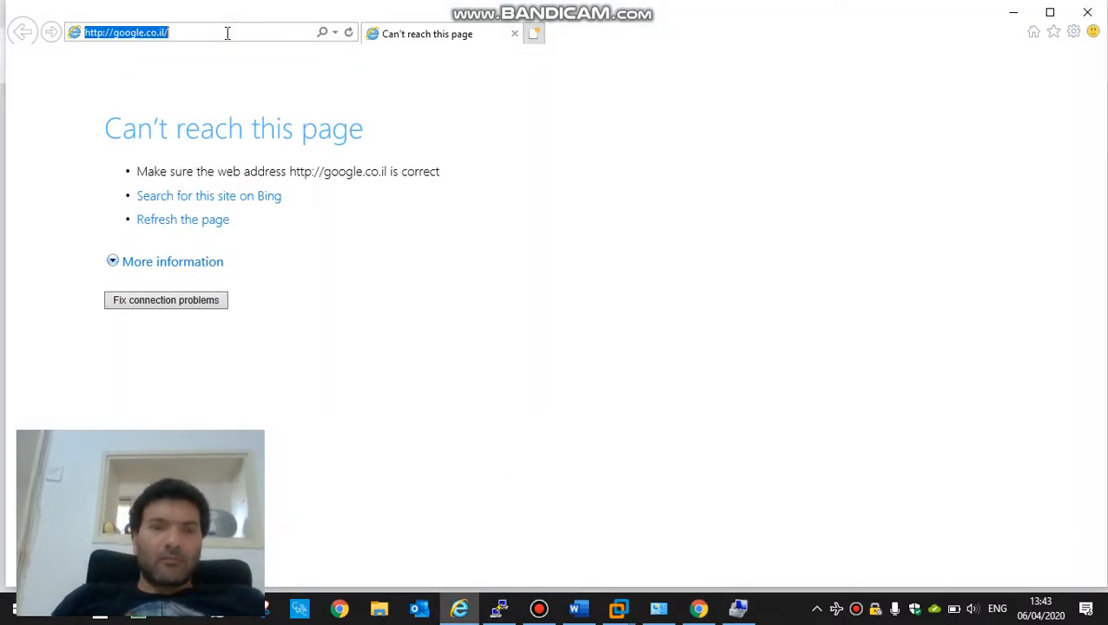
key("ctrl+v")
key("Return")
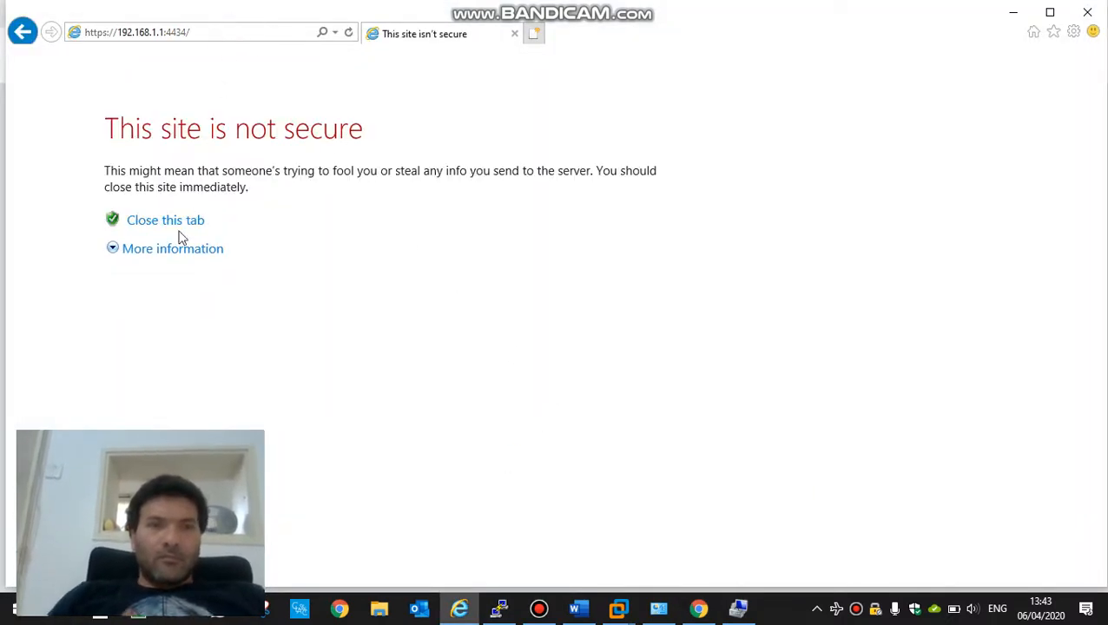
left_click(174, 249)
left_click(331, 435)
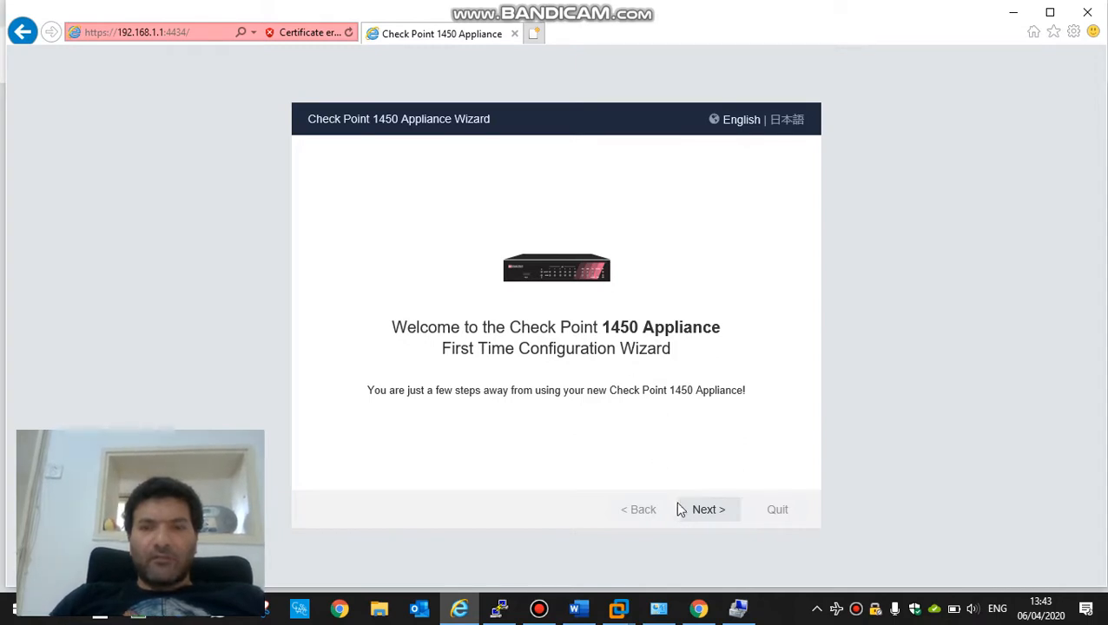
left_click(702, 521)
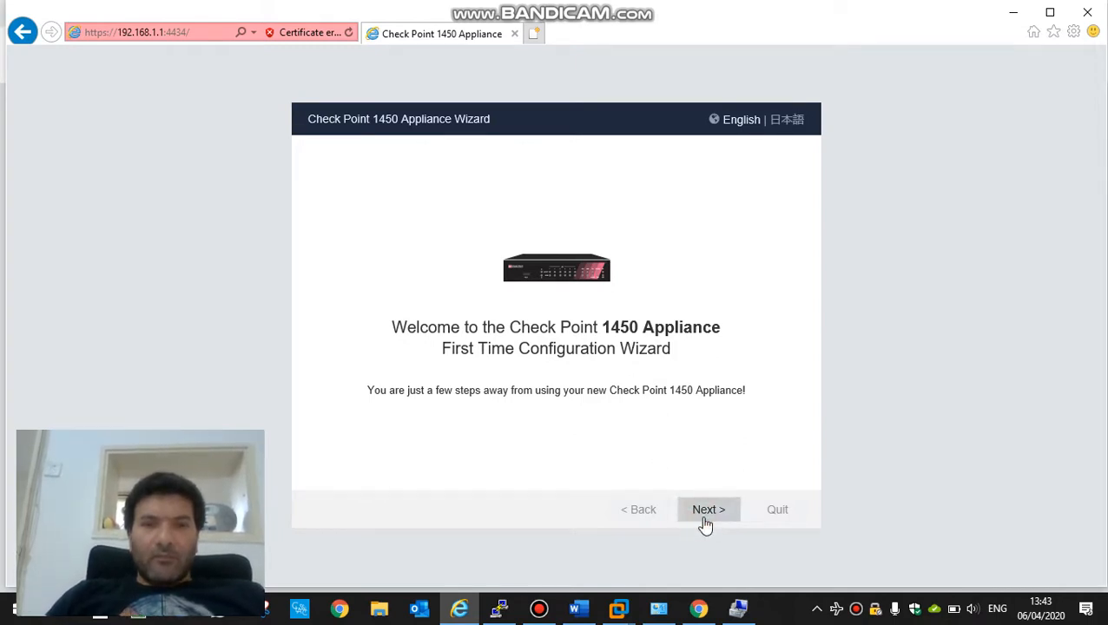
Step: Set and confirm the admin password, then keep manual time with the Jerusalem time zone
left_click(502, 243)
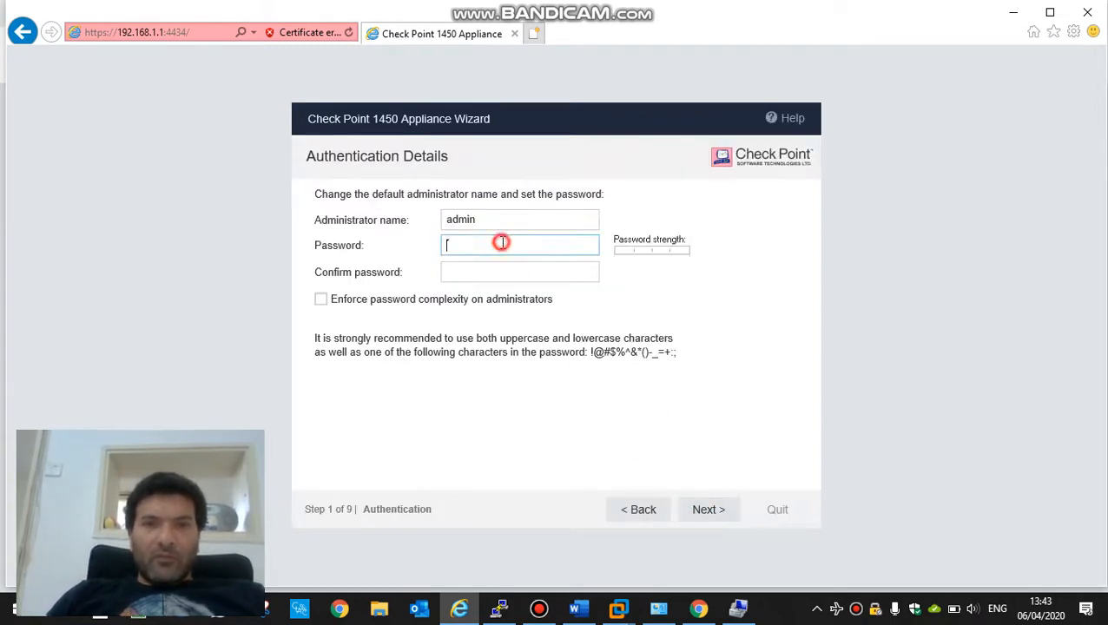
type("••••••••")
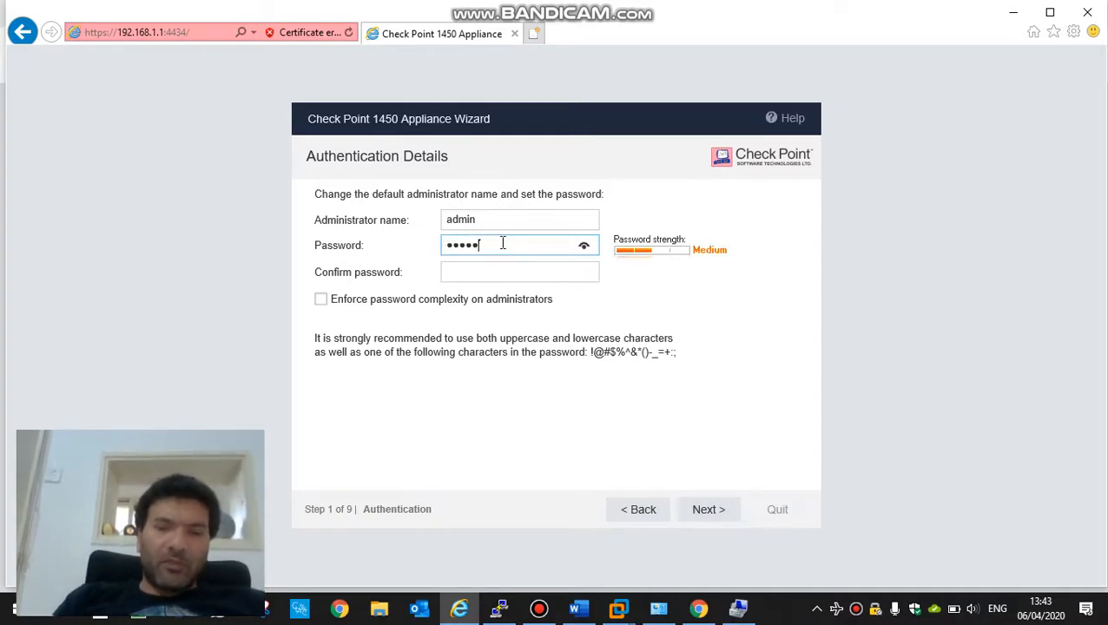
key("Tab")
type("•••••")
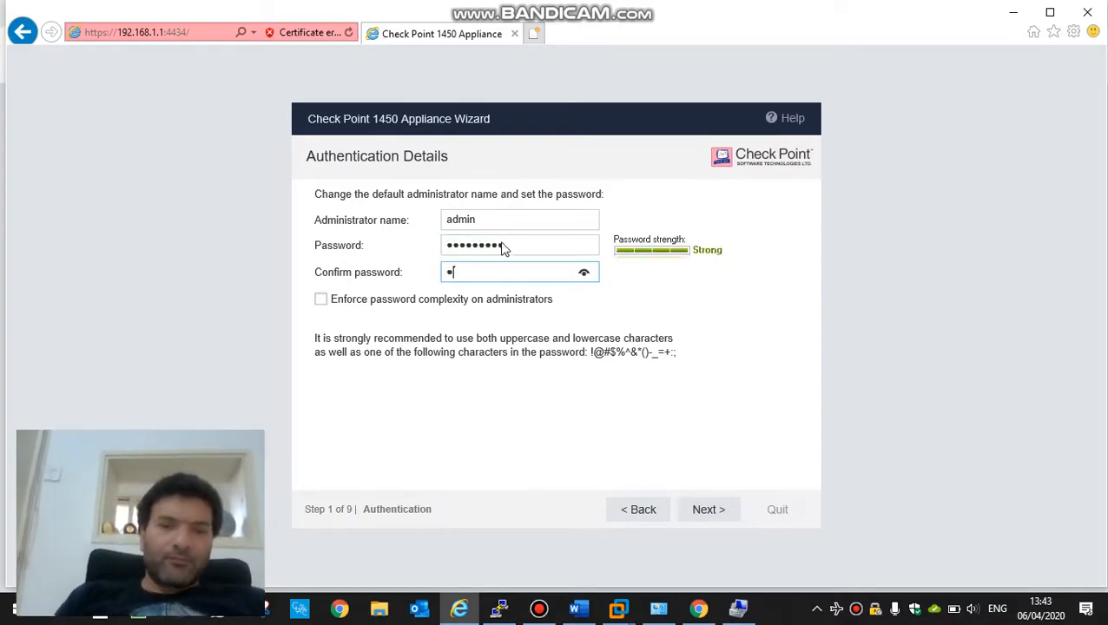
type("••••")
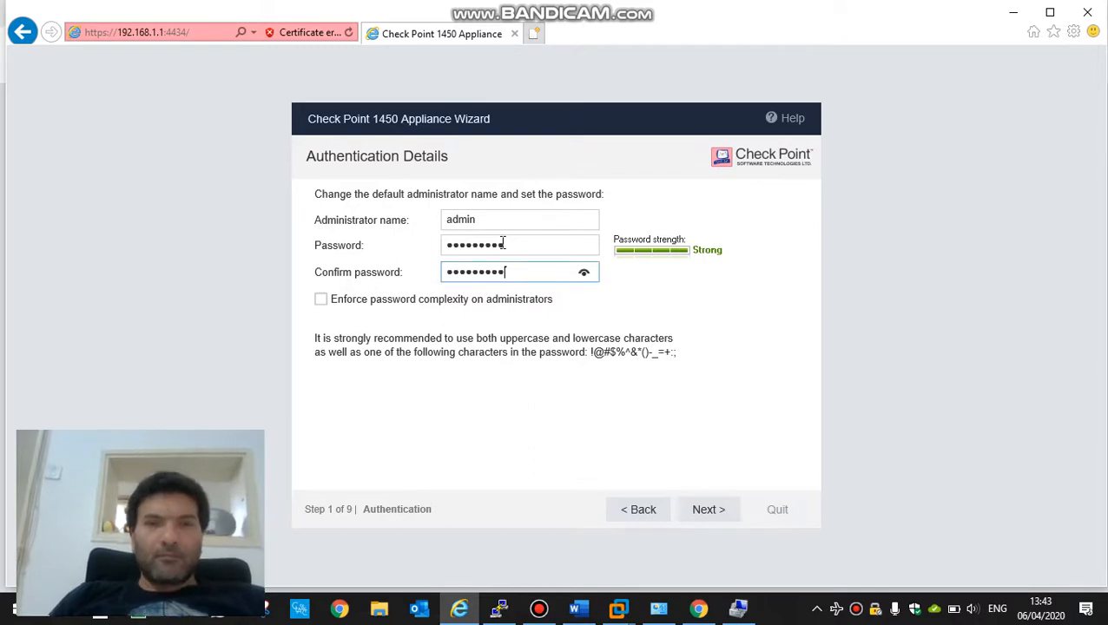
left_click(708, 510)
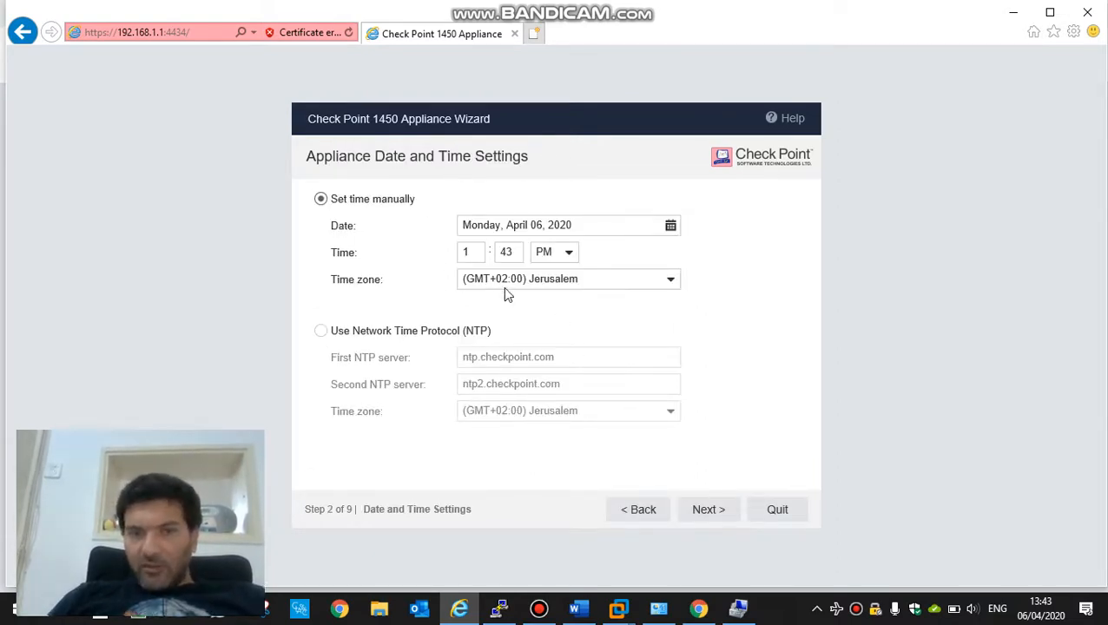
left_click(707, 510)
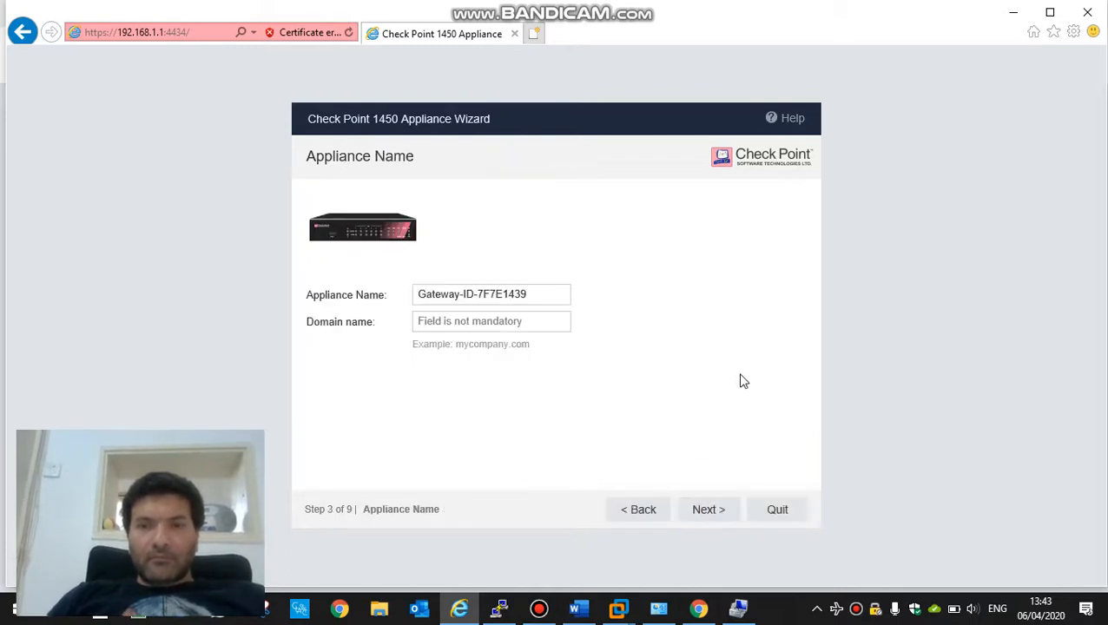
Step: Rename the appliance from its default name to gw-home
left_click(540, 296)
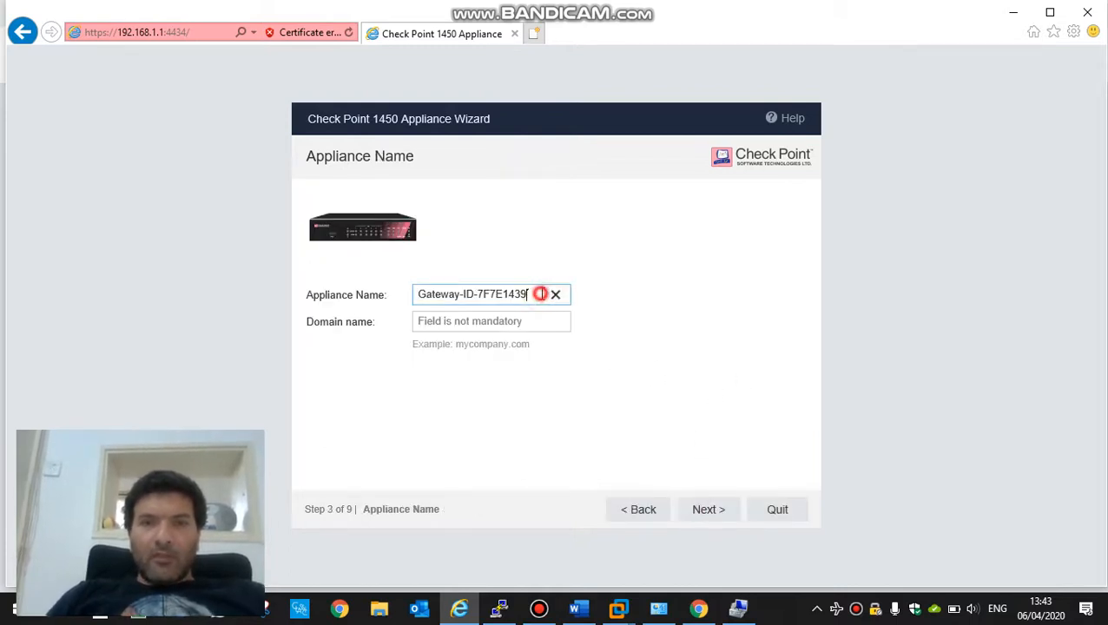
key("BackSpace")
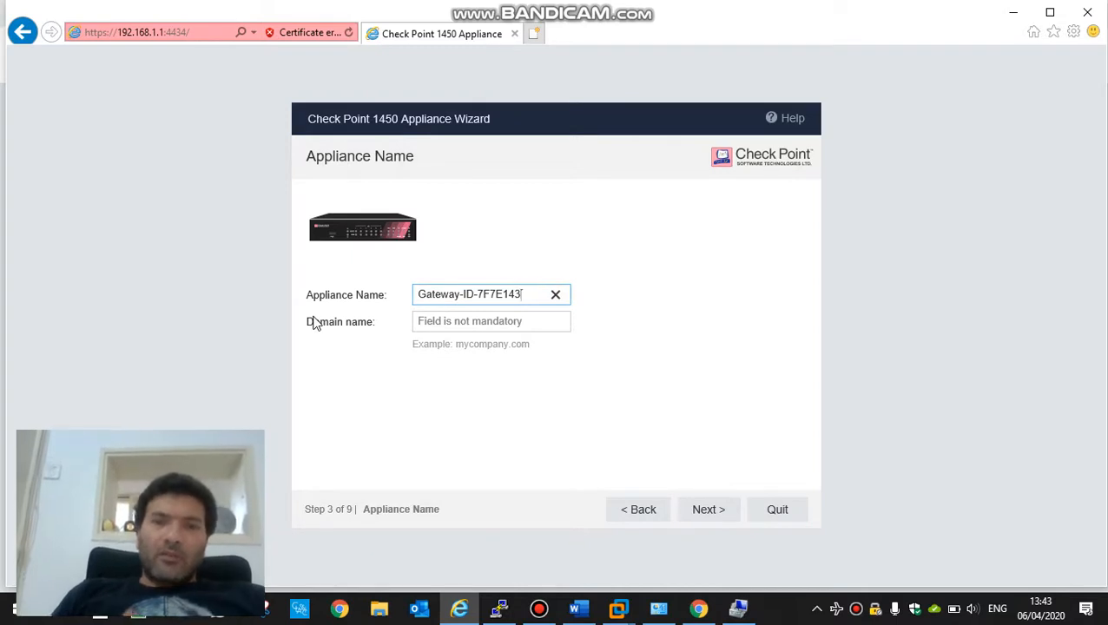
key("BackSpace")
key("BackSpace")
key("BackSpace")
key("BackSpace")
key("BackSpace")
key("BackSpace")
key("BackSpace")
key("BackSpace")
key("BackSpace")
key("BackSpace")
key("BackSpace")
key("BackSpace")
key("BackSpace")
key("BackSpace")
key("BackSpace")
key("BackSpace")
key("BackSpace")
key("BackSpace")
type("gw")
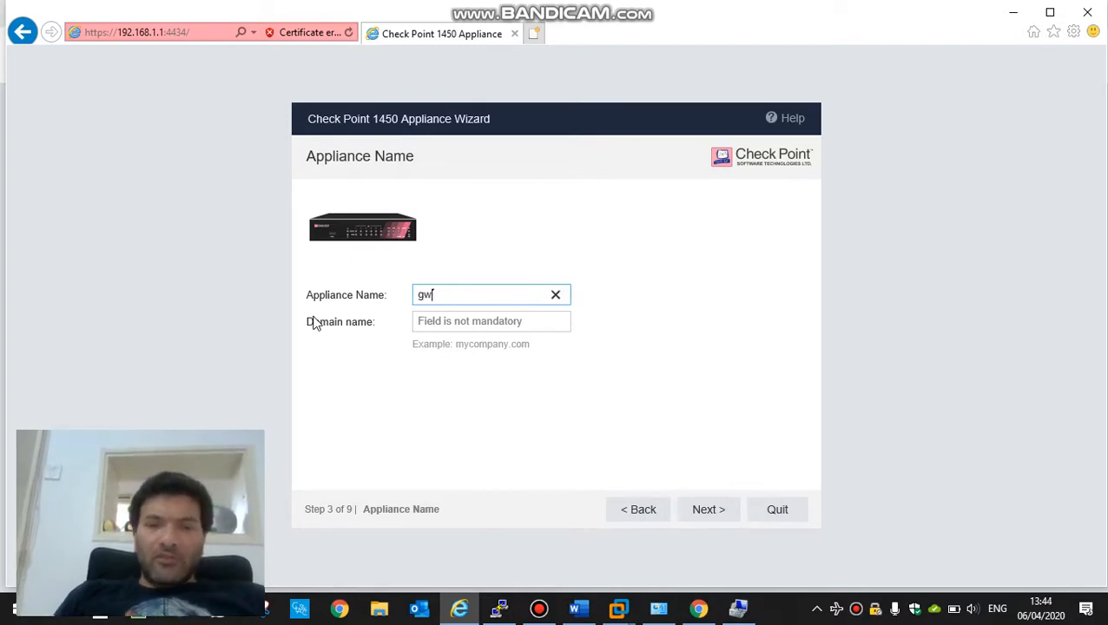
type("-home")
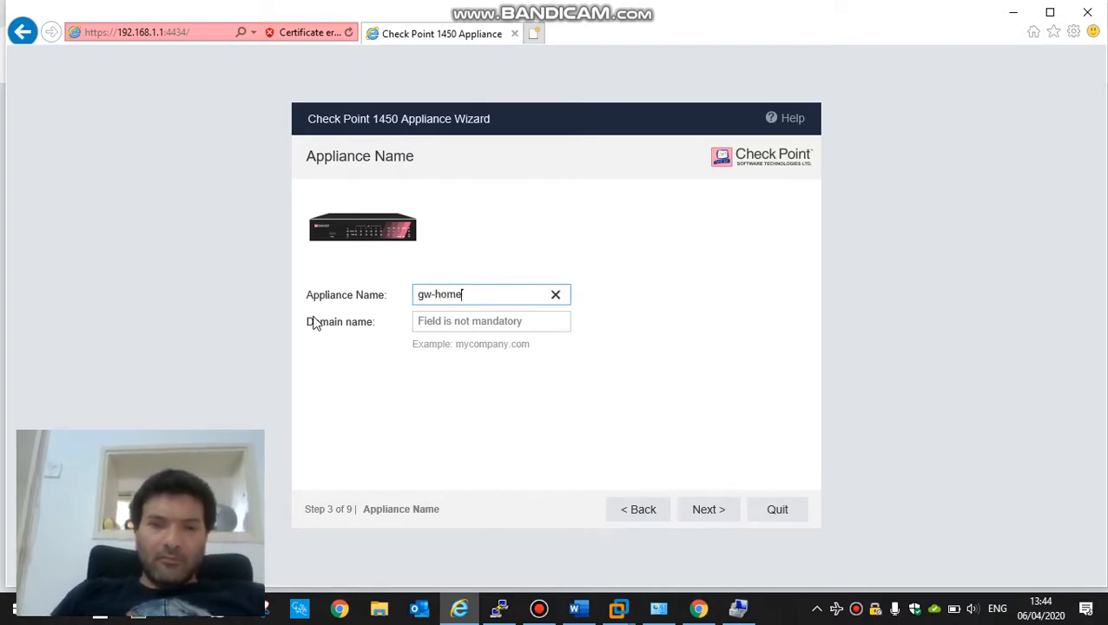
left_click(702, 512)
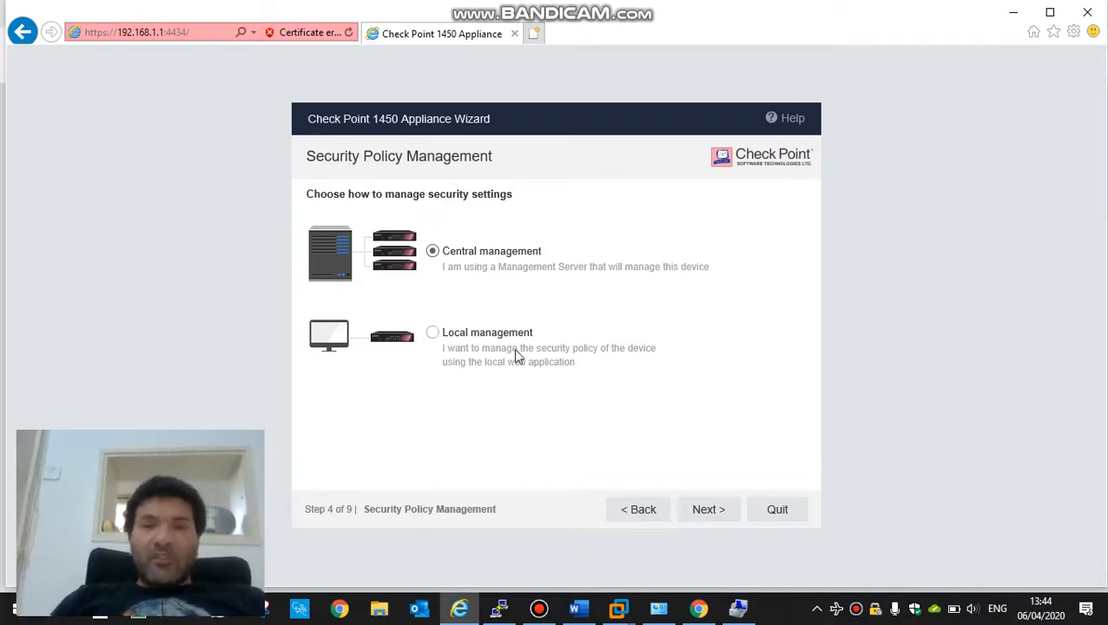
Step: Keep central management and choose 'Configure Internet connection later'
left_click(699, 514)
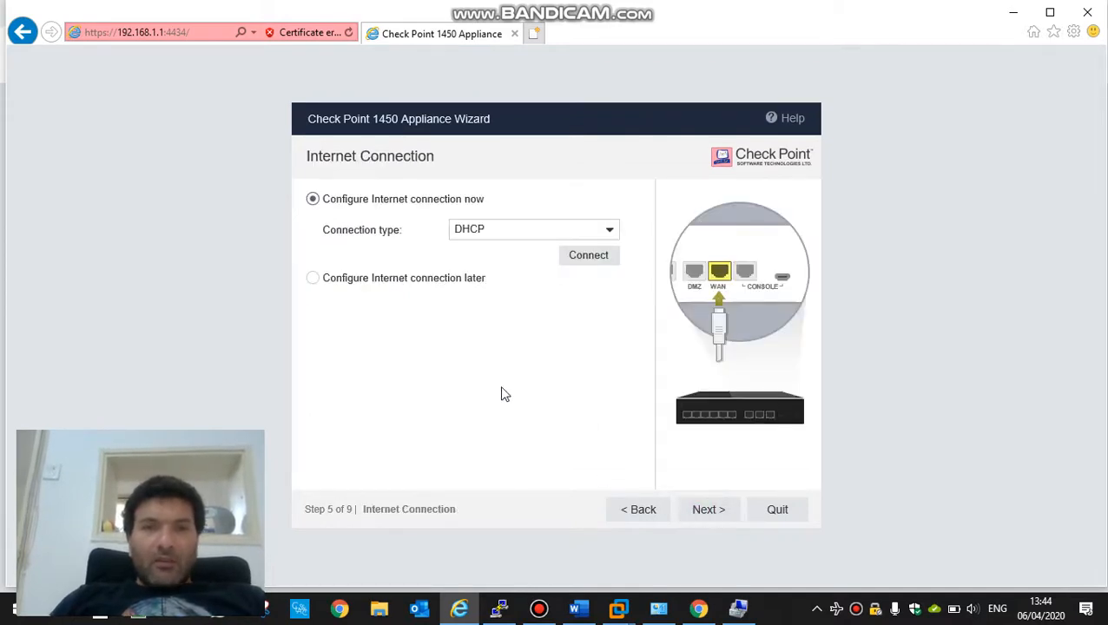
left_click(312, 279)
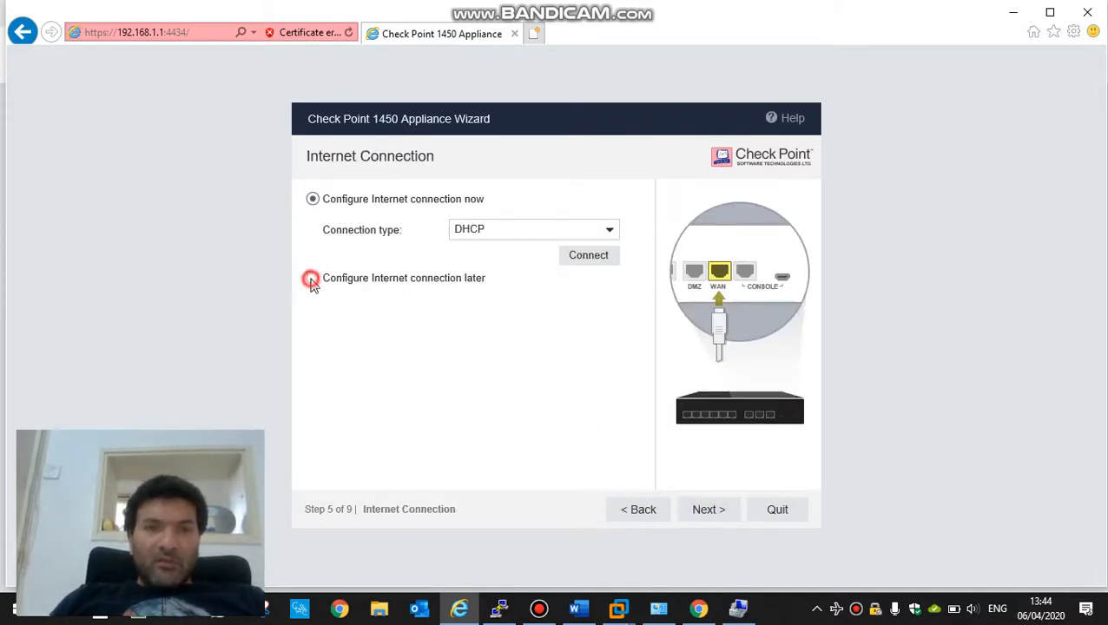
left_click(705, 512)
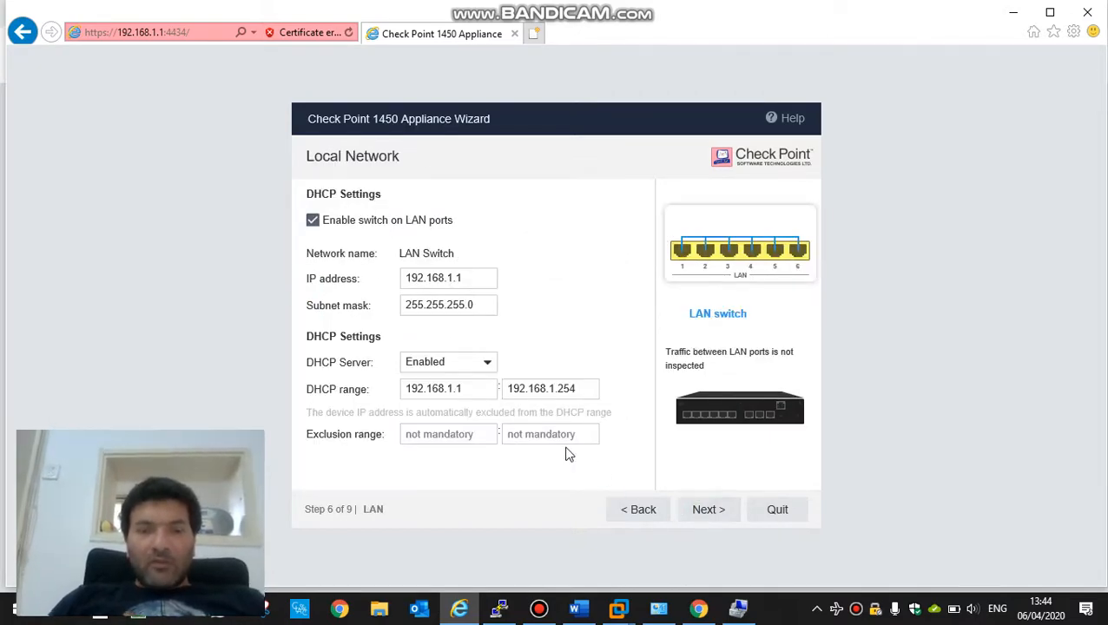
Step: Change the LAN IP address to 10.5.3.10
key("super+d")
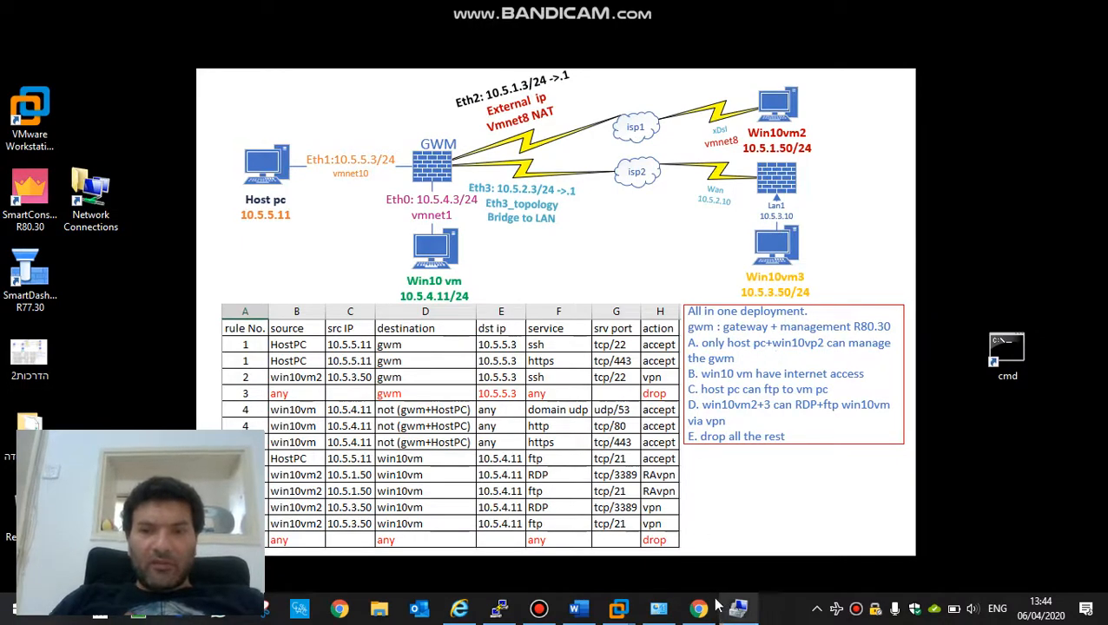
left_click(459, 608)
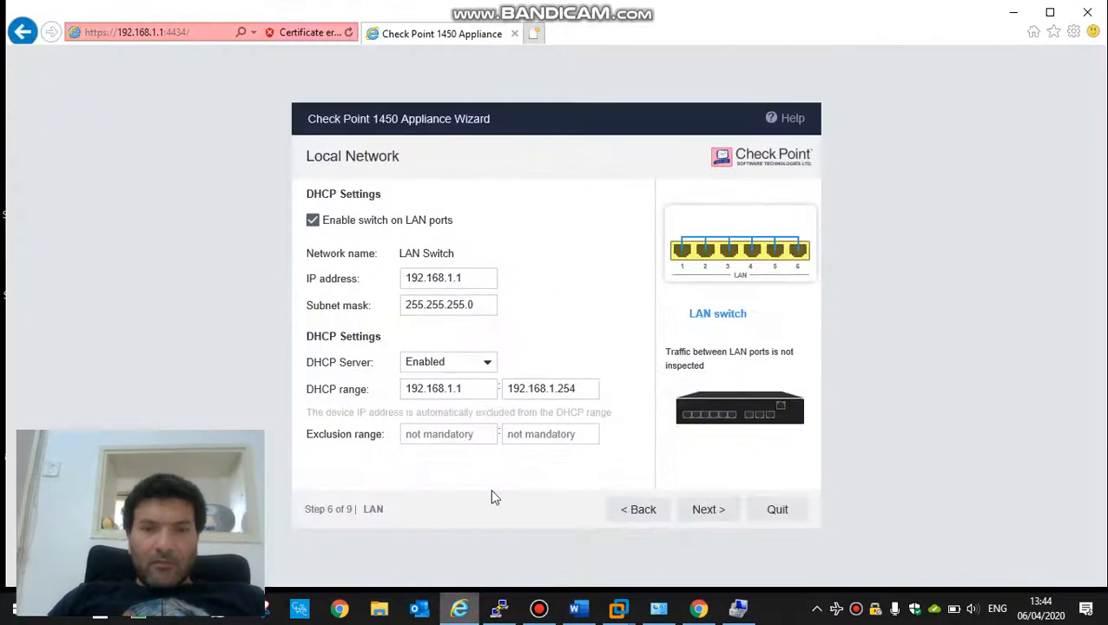
left_click(472, 280)
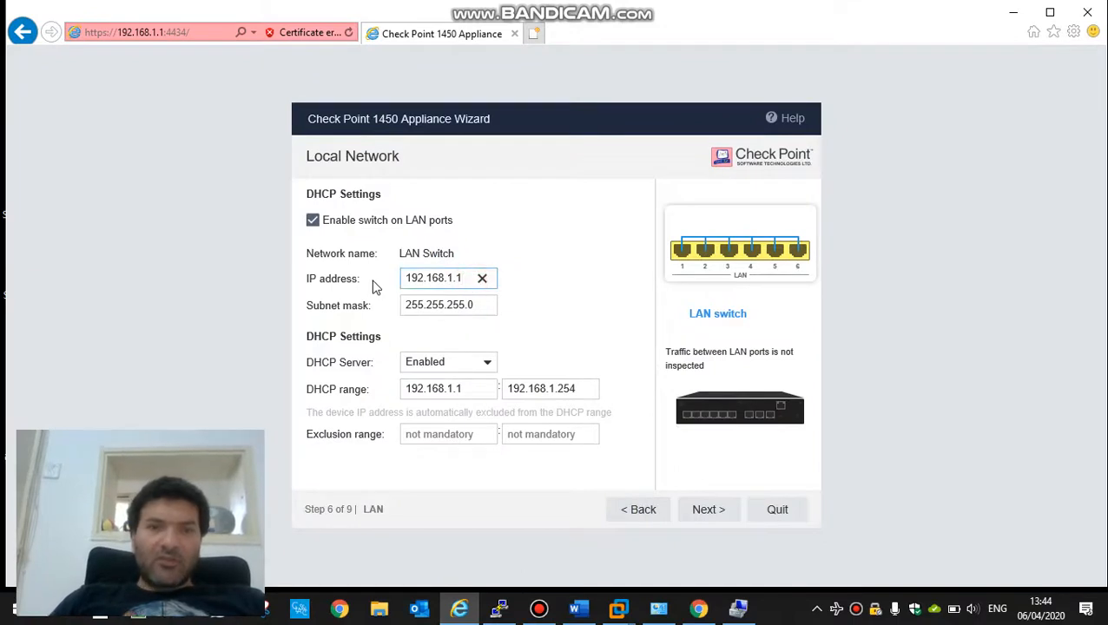
left_click_drag(468, 280, 383, 276)
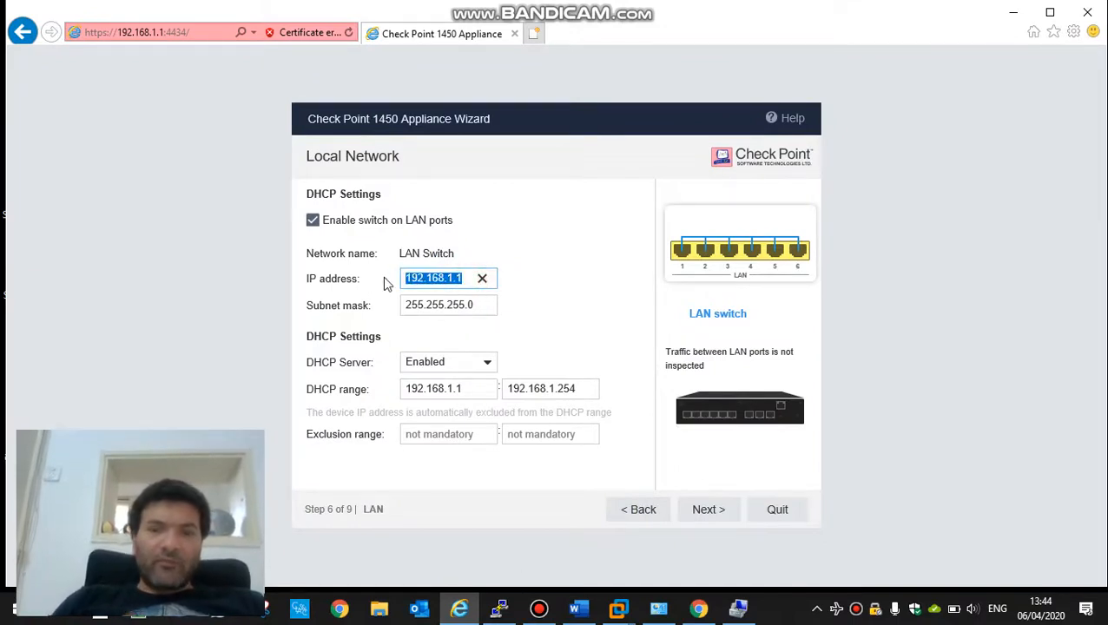
type("10.5.3.10")
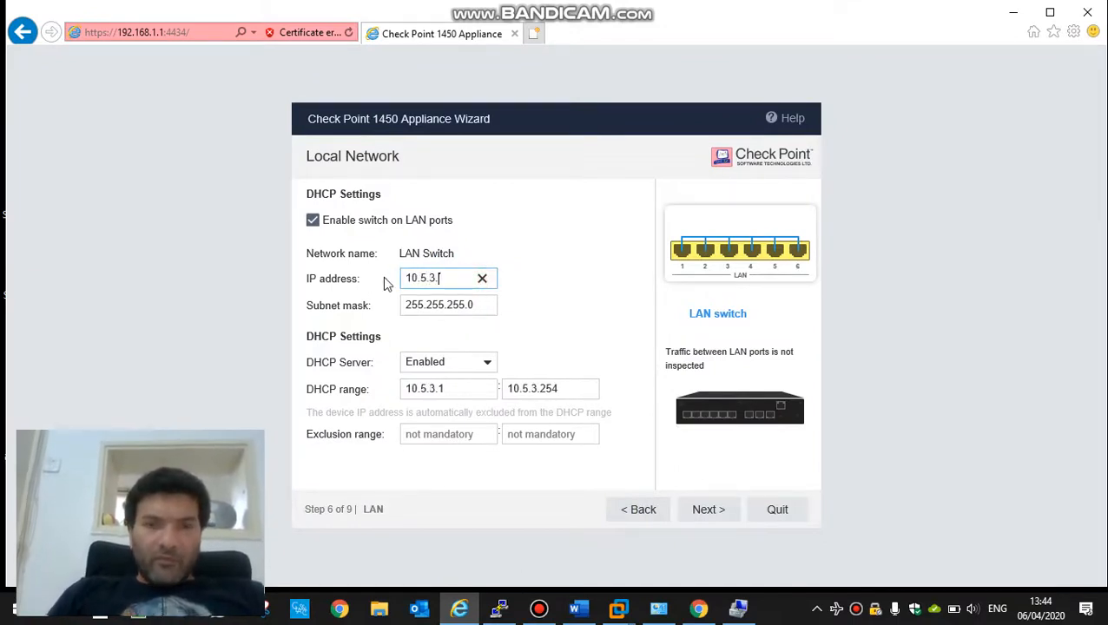
Step: Set the DHCP range to 10.5.3.51–10.5.3.75 and apply the LAN settings
left_click(453, 392)
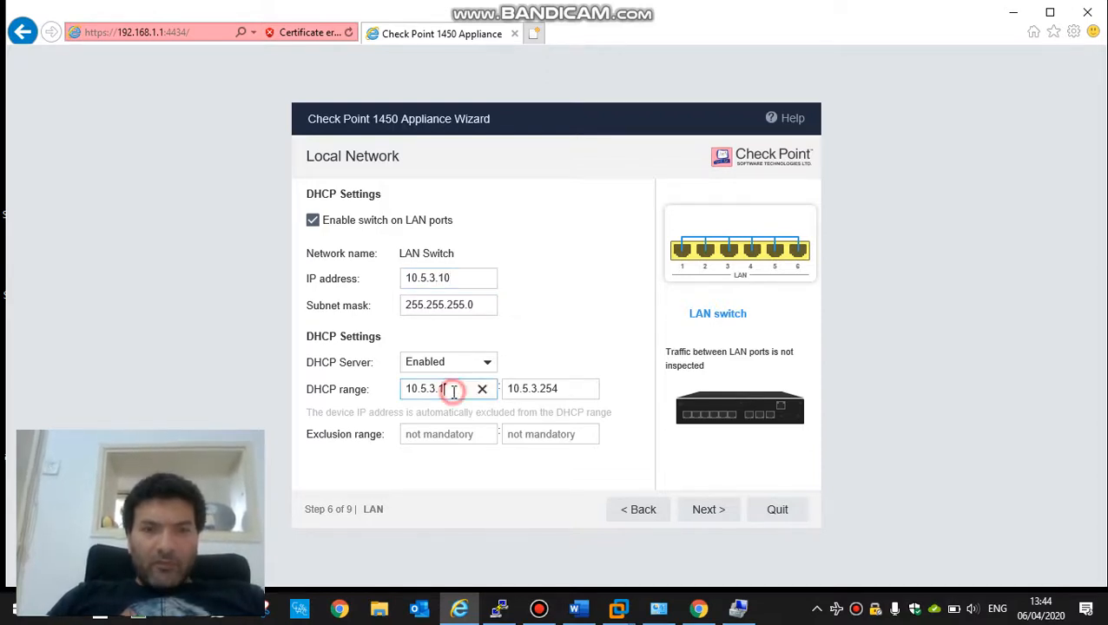
key("BackSpace")
type("5")
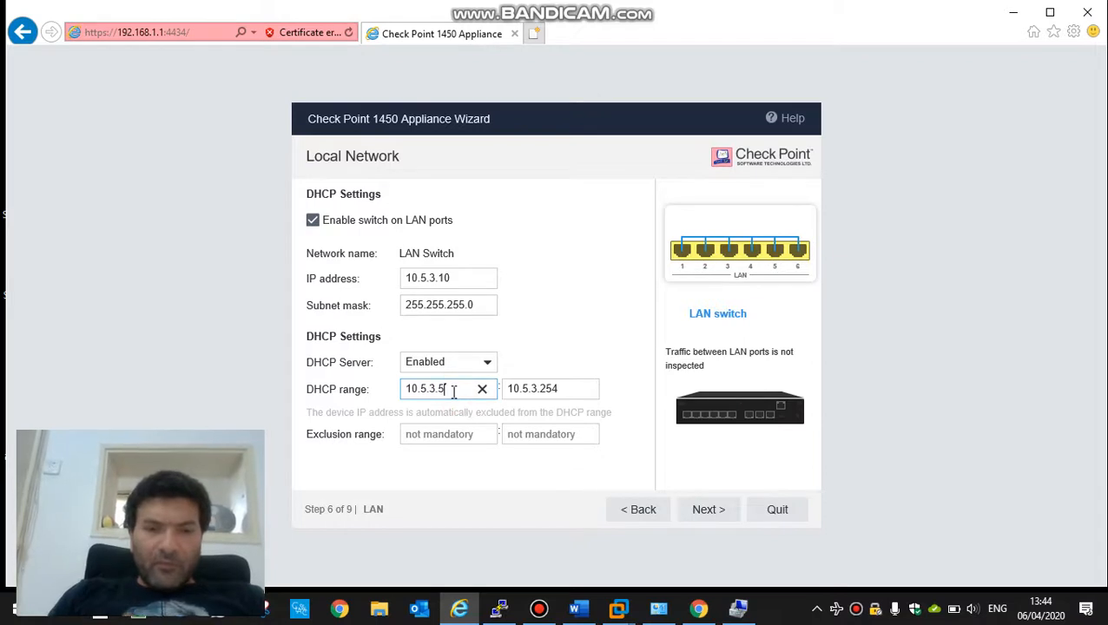
type("1")
left_click(570, 393)
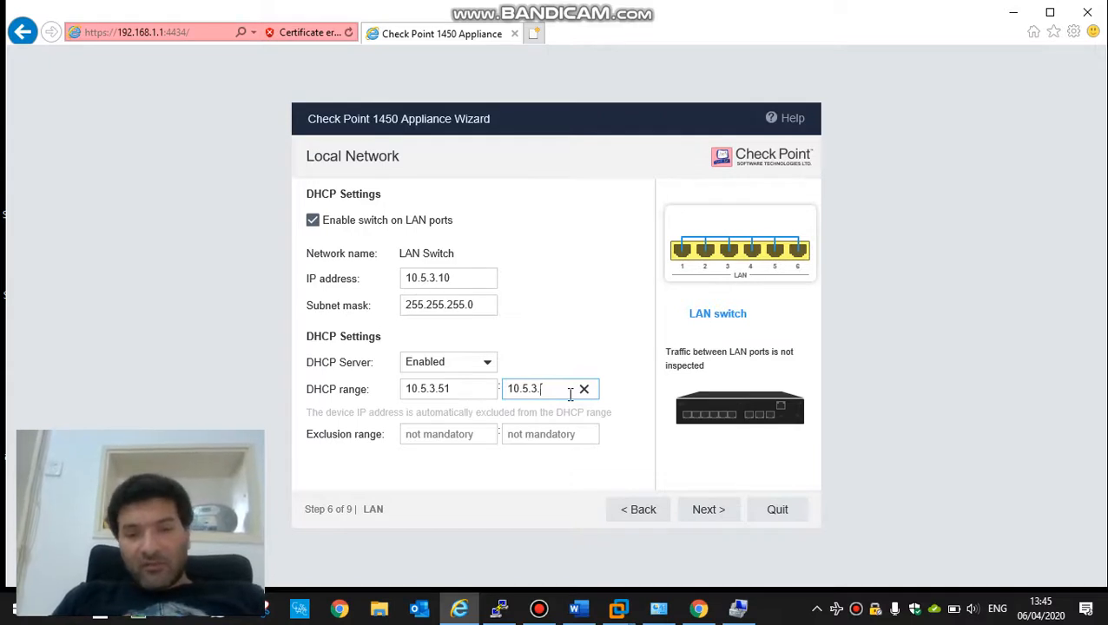
type("75")
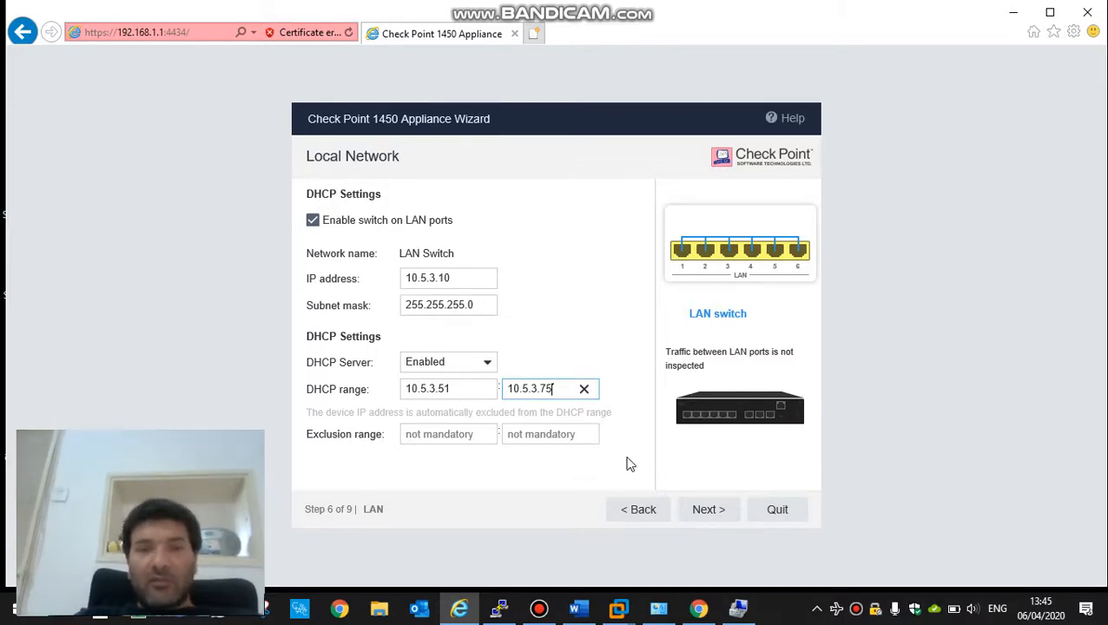
left_click(705, 514)
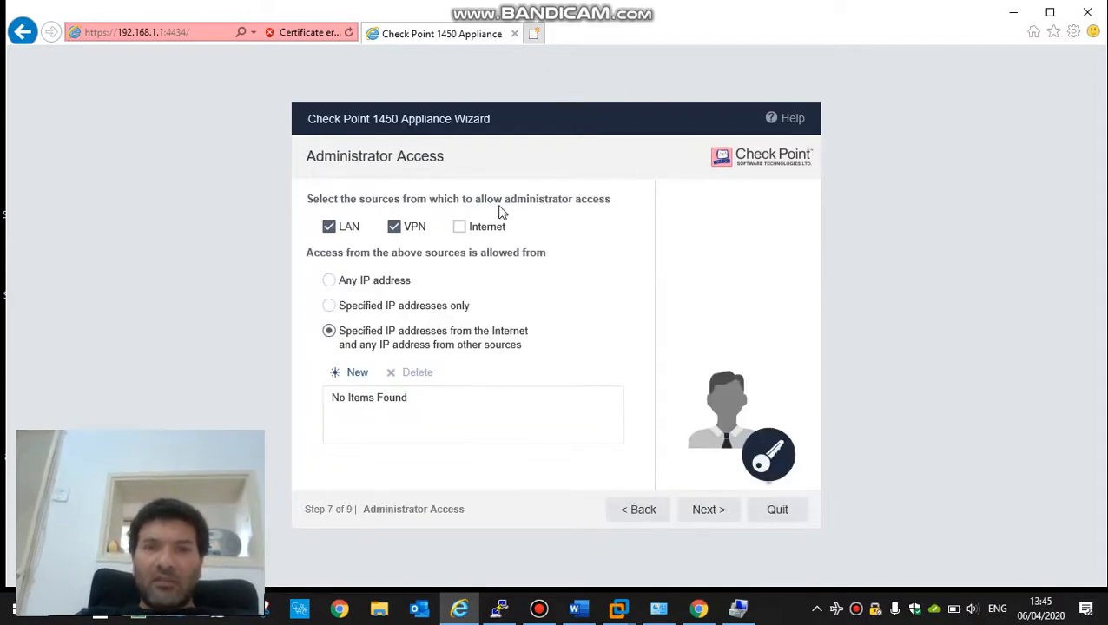
Step: Enable administrator access from the Internet and add 10.5.5.11 as an allowed address
left_click(459, 226)
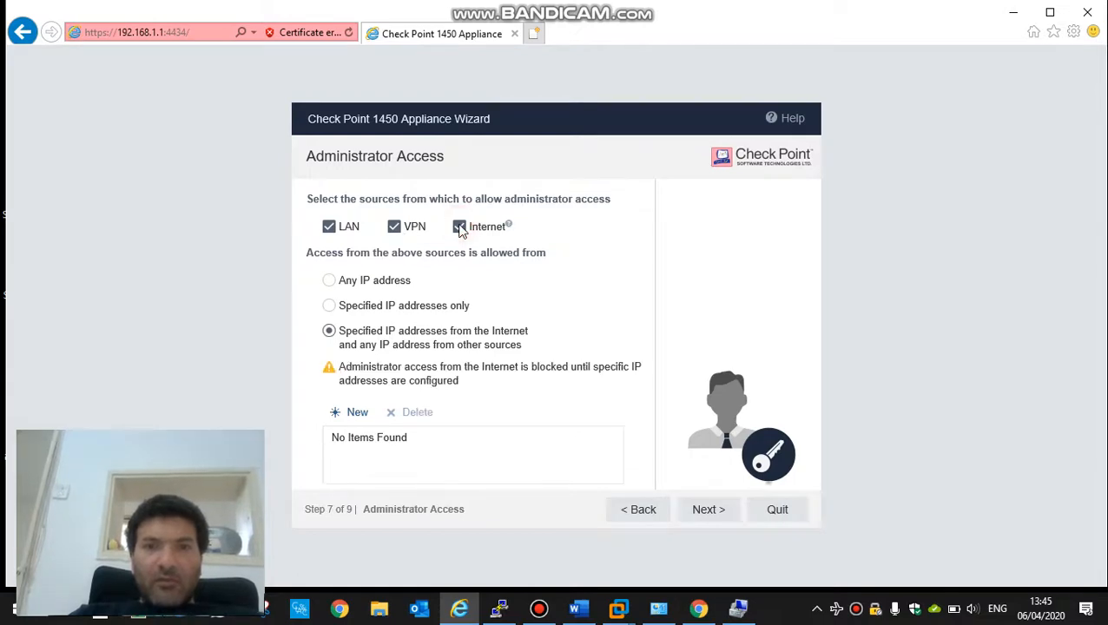
key("super+d")
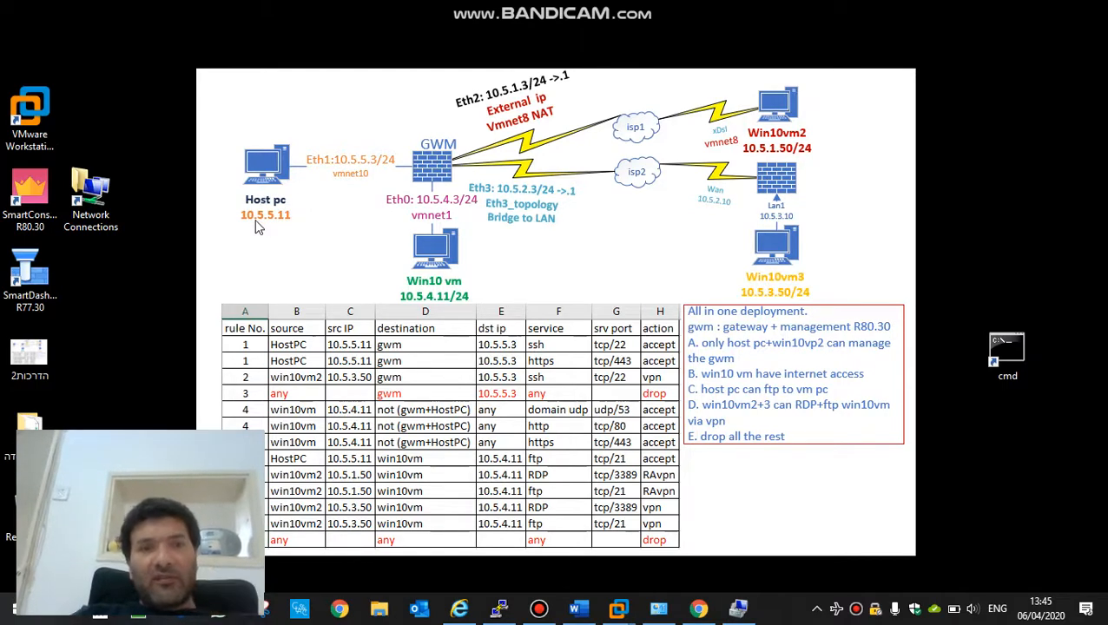
left_click(465, 609)
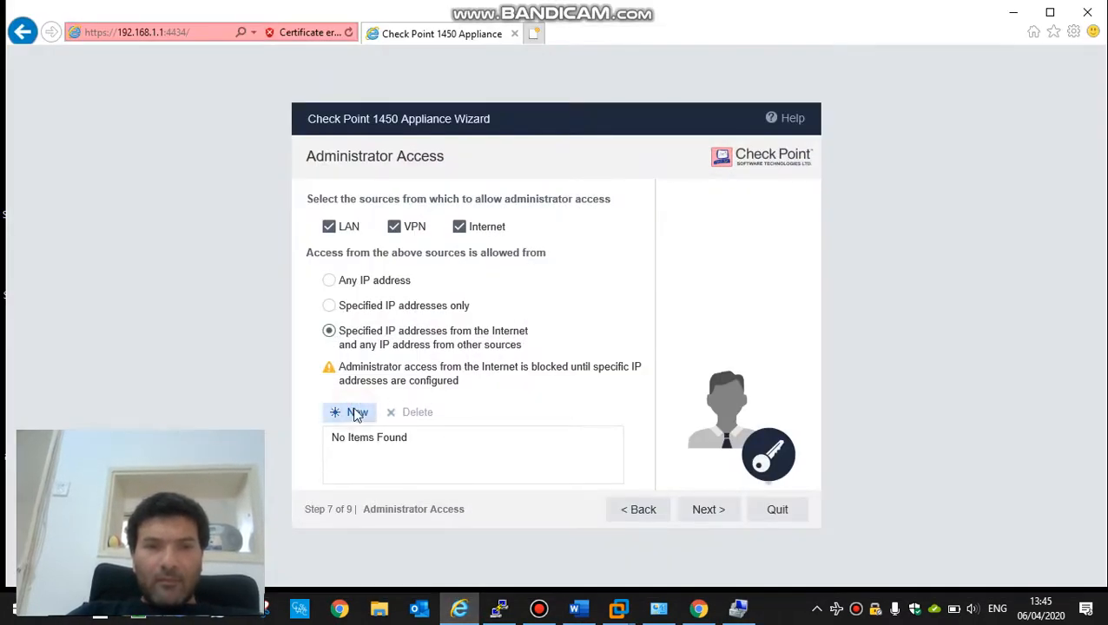
left_click(355, 413)
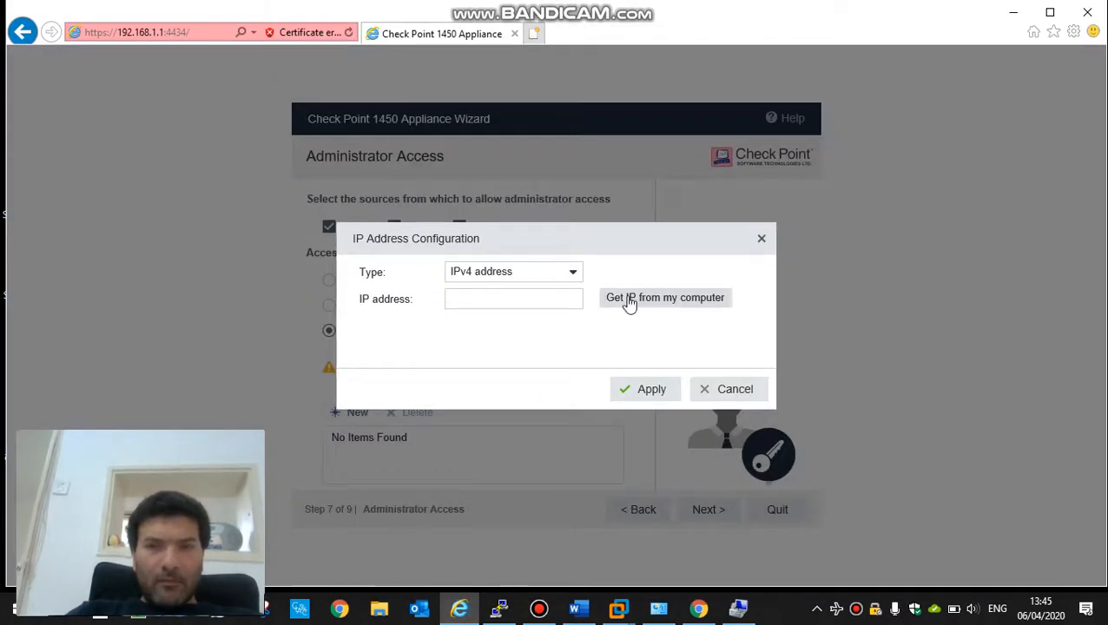
left_click(548, 299)
type("10.5")
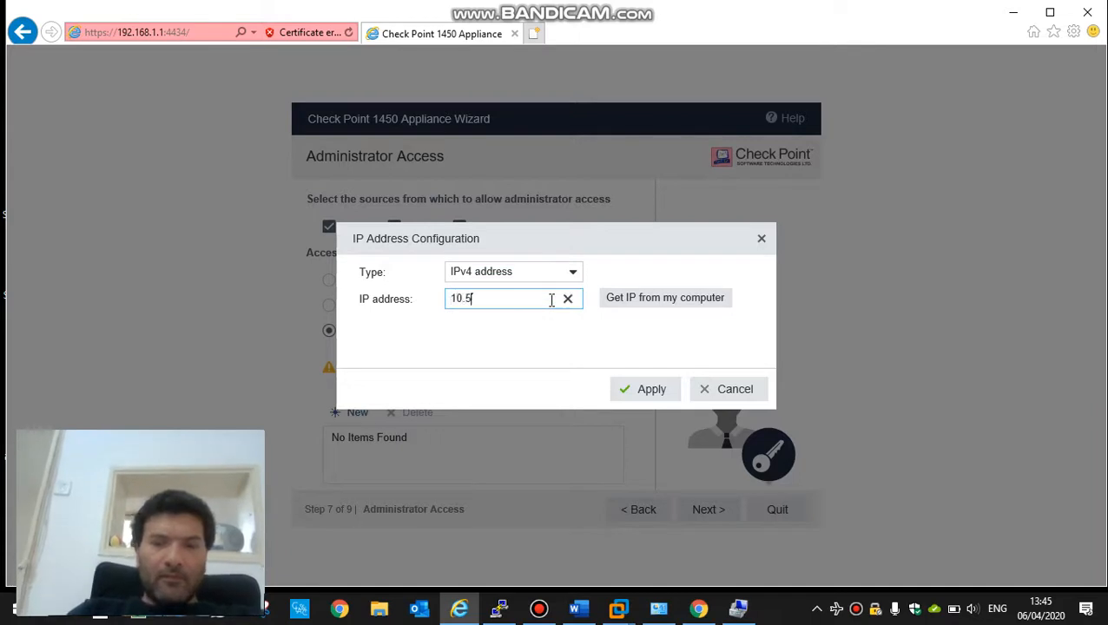
type(".5.11")
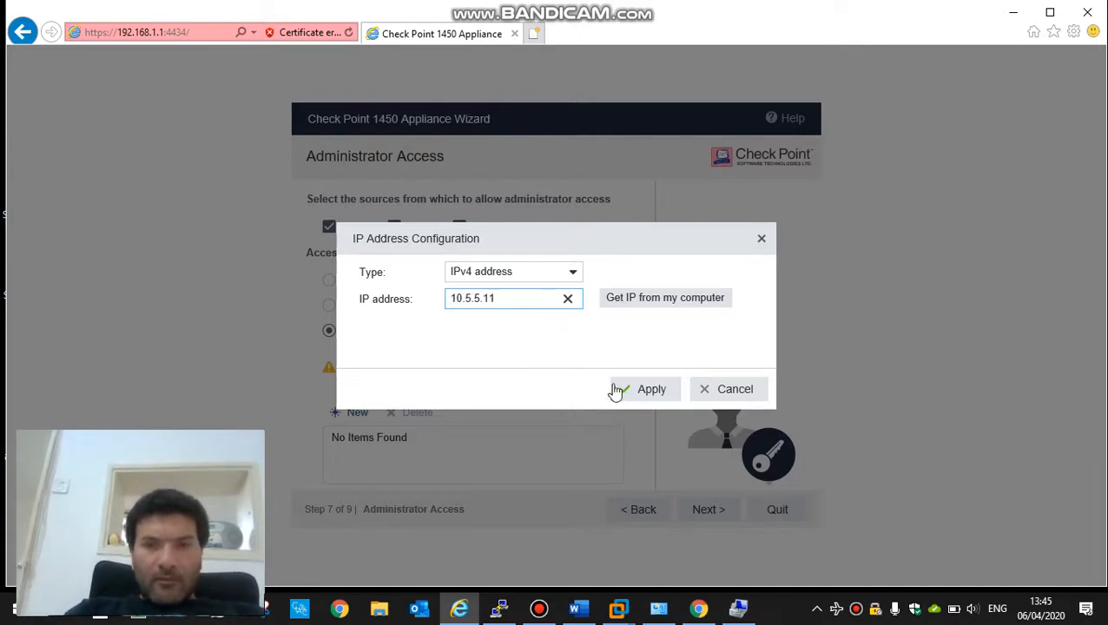
left_click(624, 392)
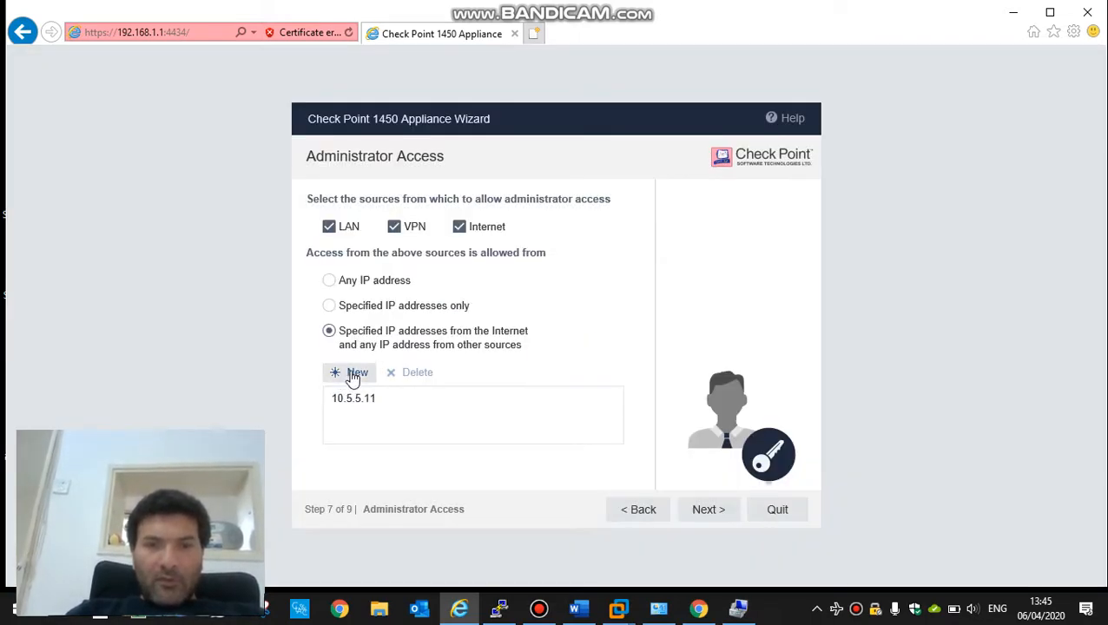
Step: Add 10.5.3.50 and 192.168.1.11 to the allowed administrator addresses
left_click(353, 376)
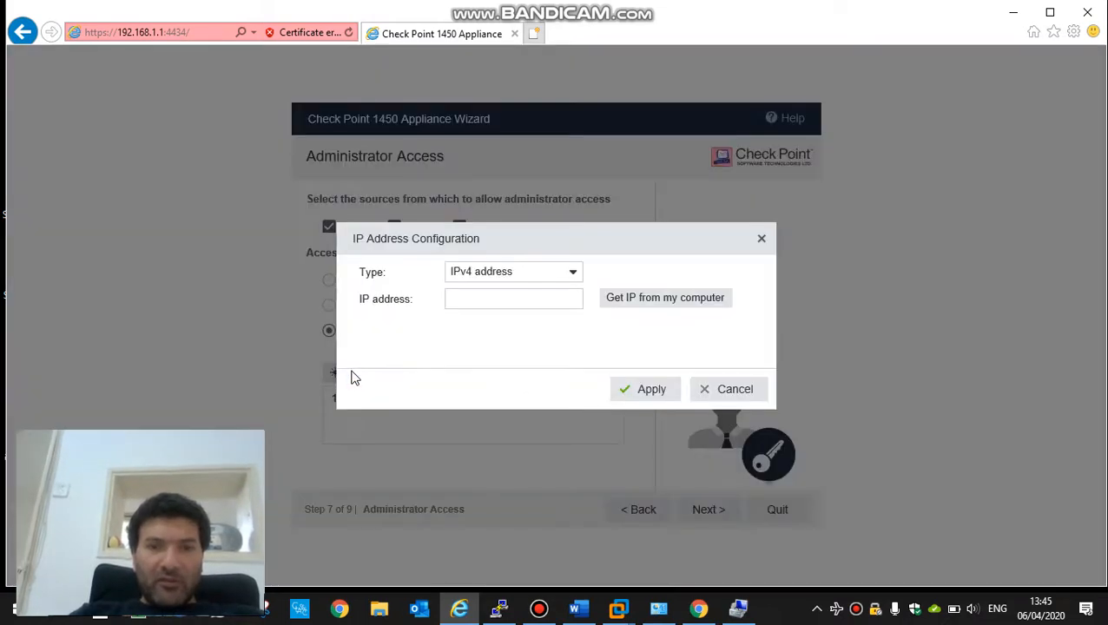
left_click(514, 300)
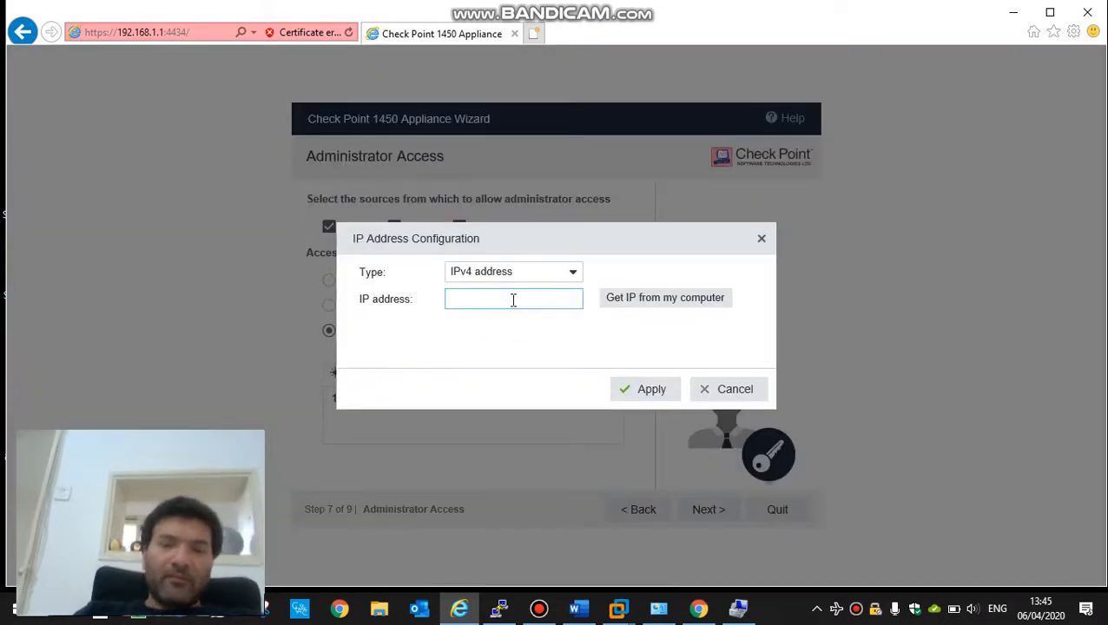
type("10.5.")
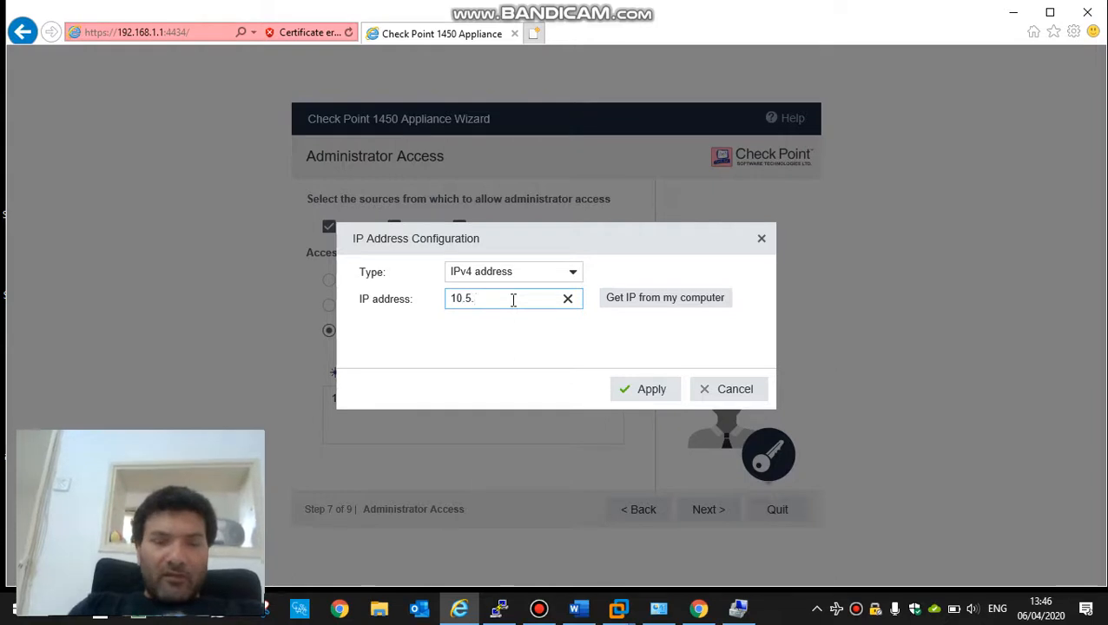
type("3.50")
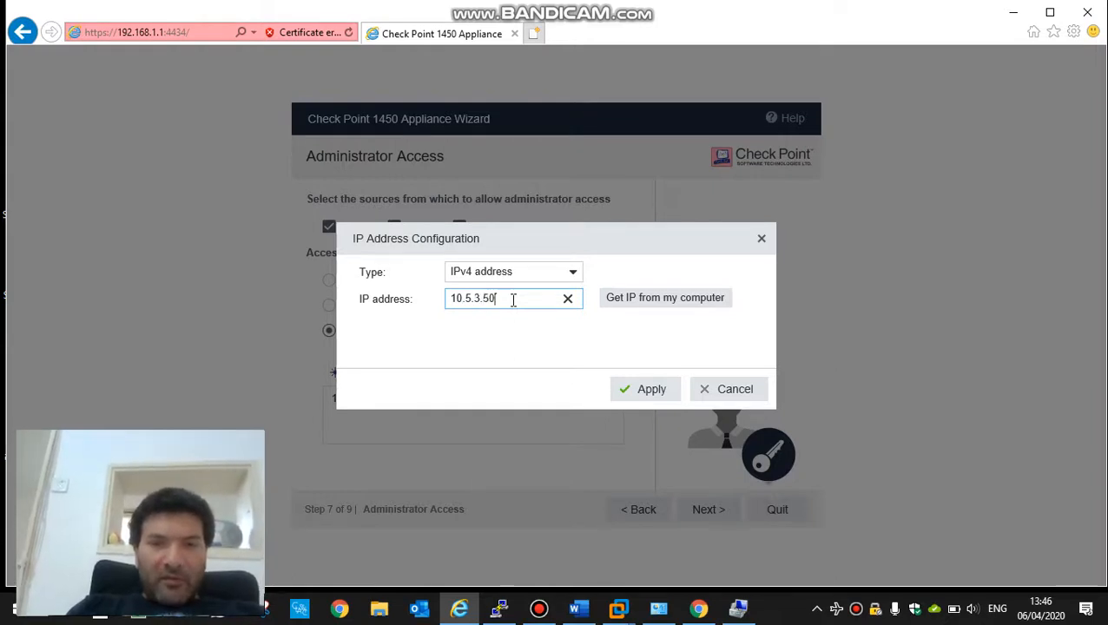
left_click(639, 392)
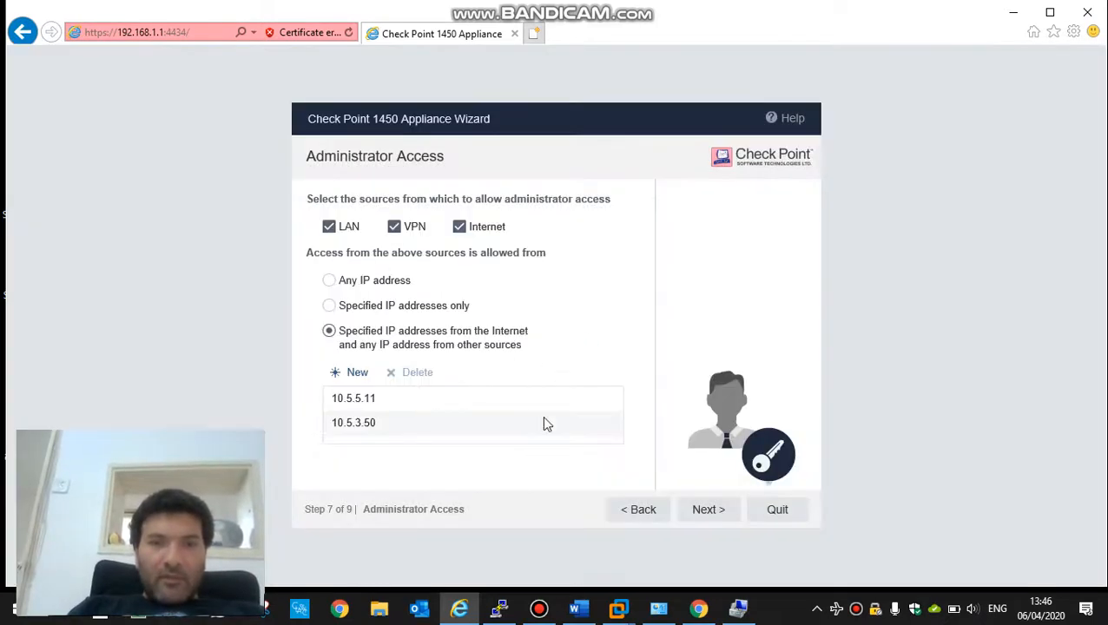
left_click(354, 372)
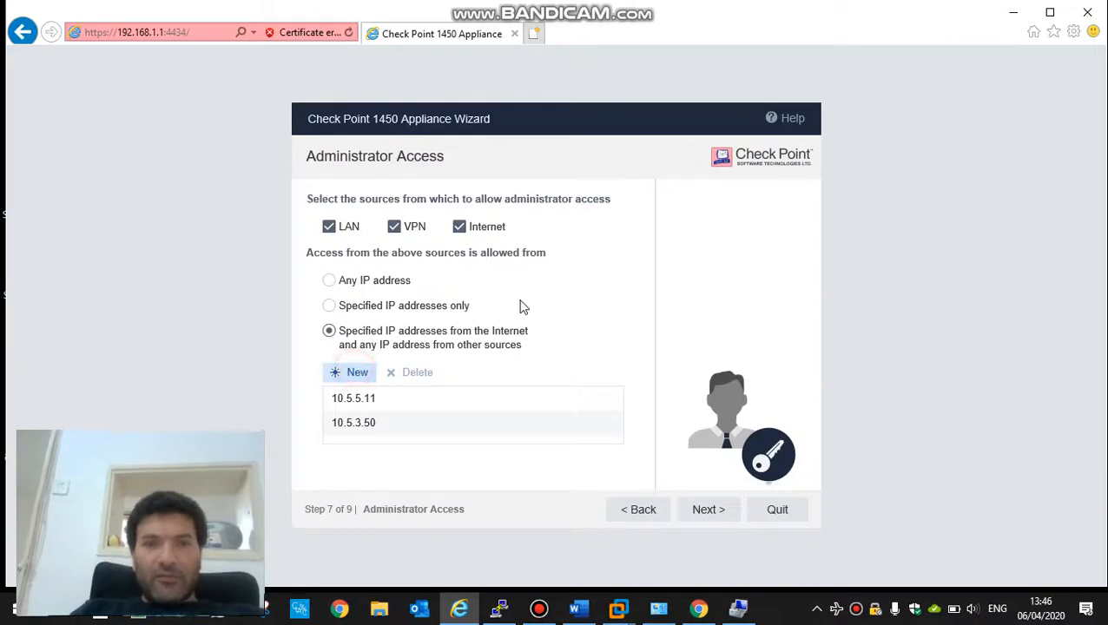
left_click(521, 300)
type("19")
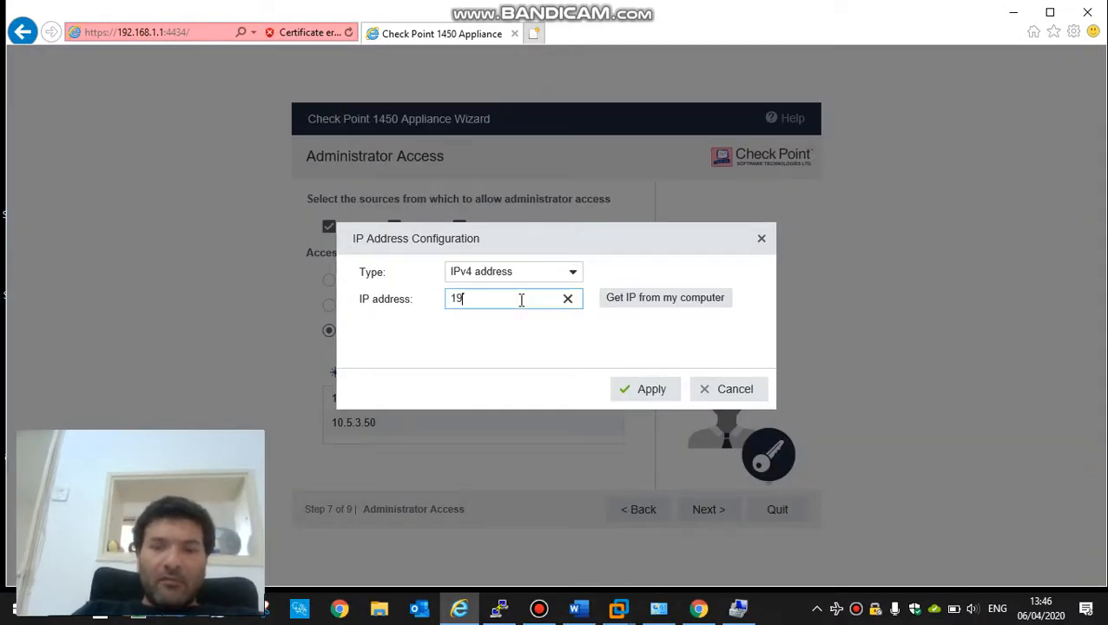
type("2.168.")
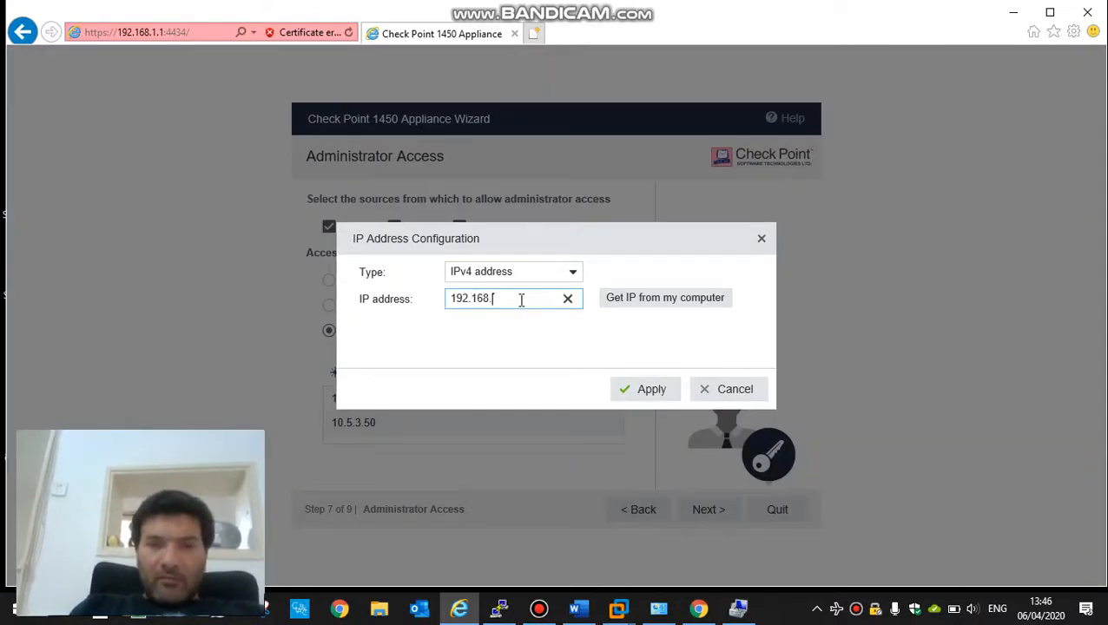
type("1.11")
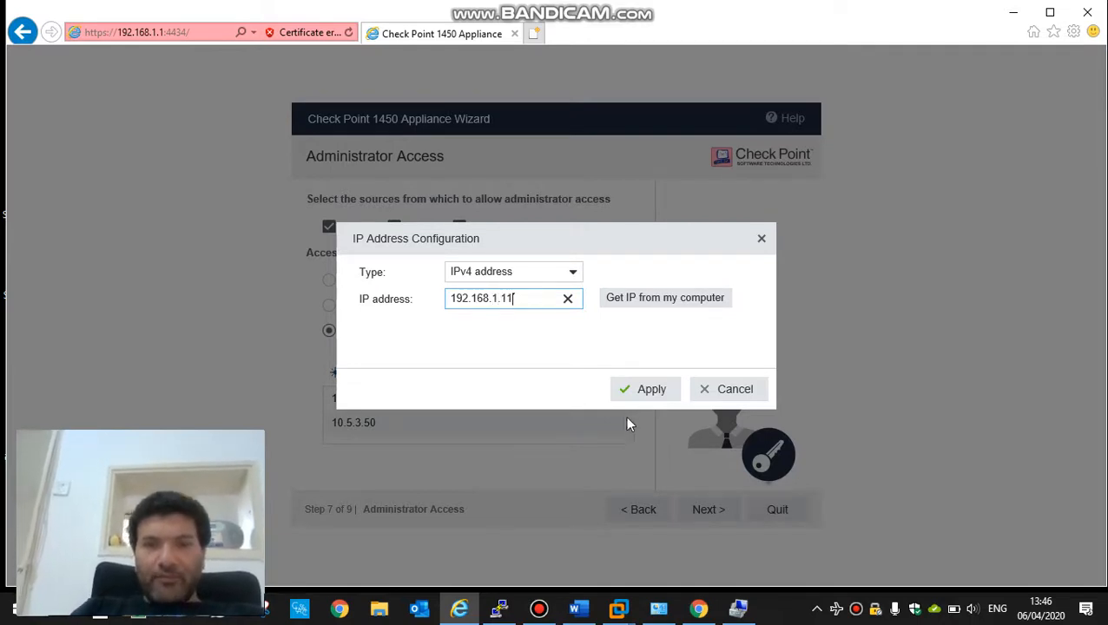
left_click(653, 392)
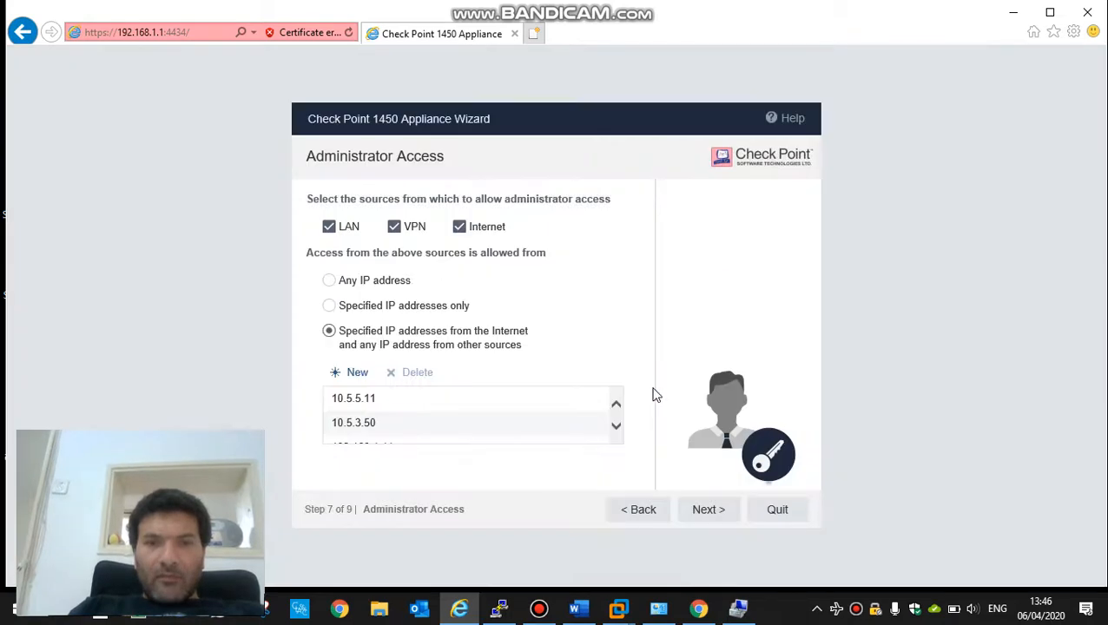
left_click(613, 428)
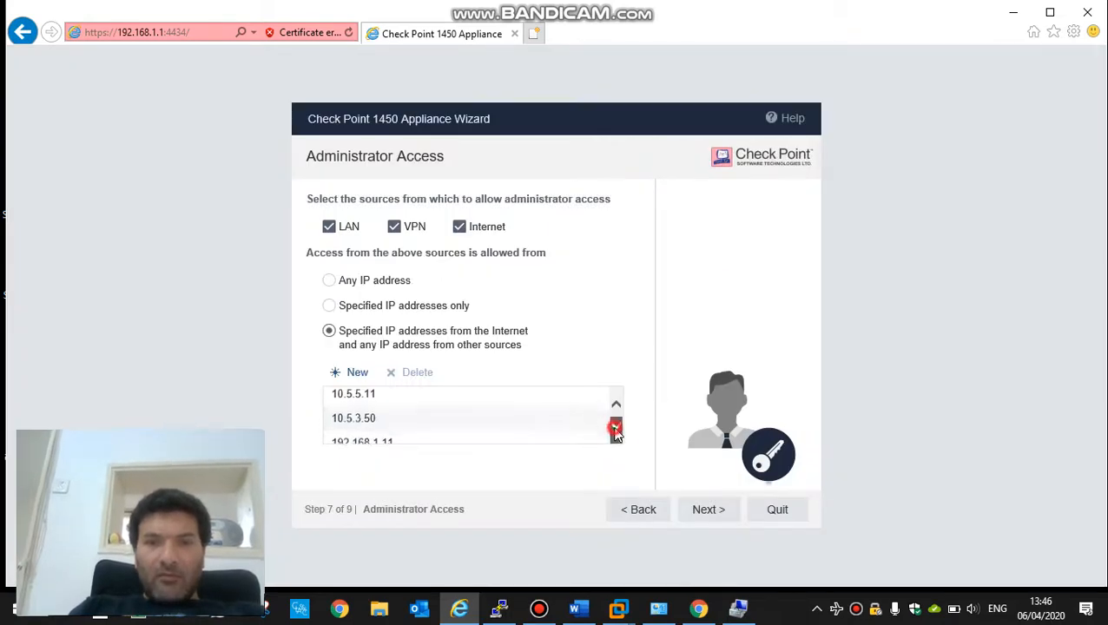
left_click(385, 405)
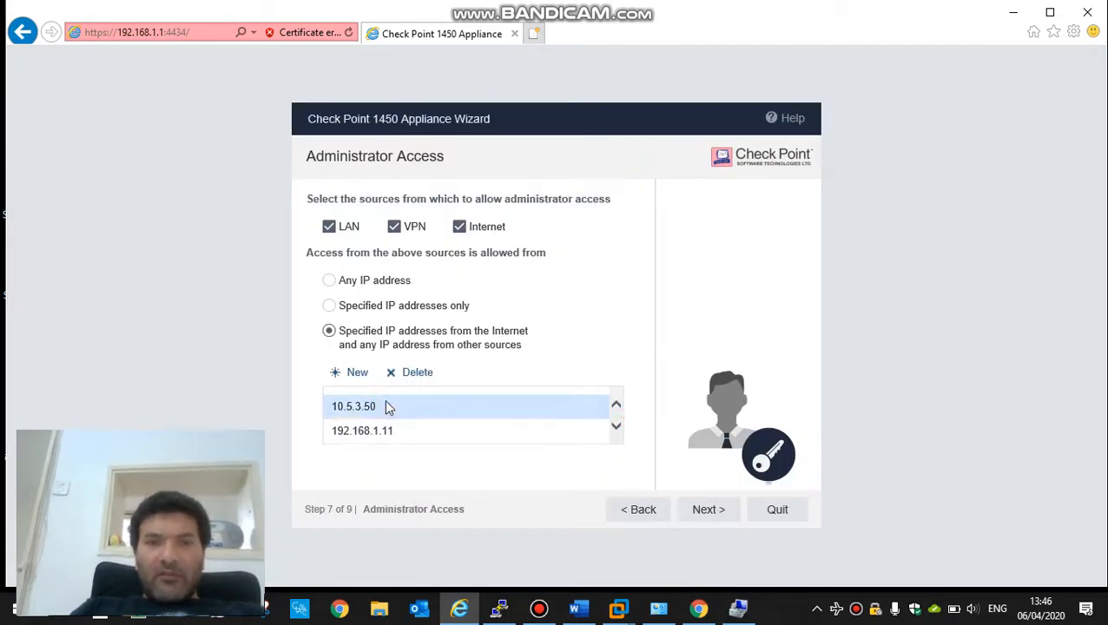
left_click(659, 608)
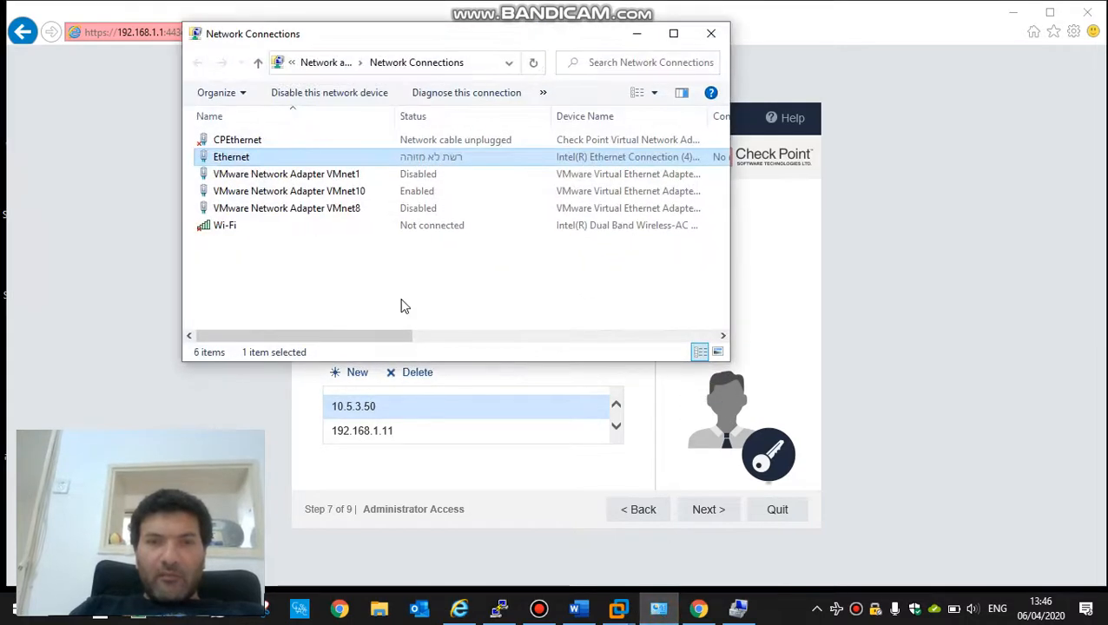
left_click(239, 159)
double_click(242, 163)
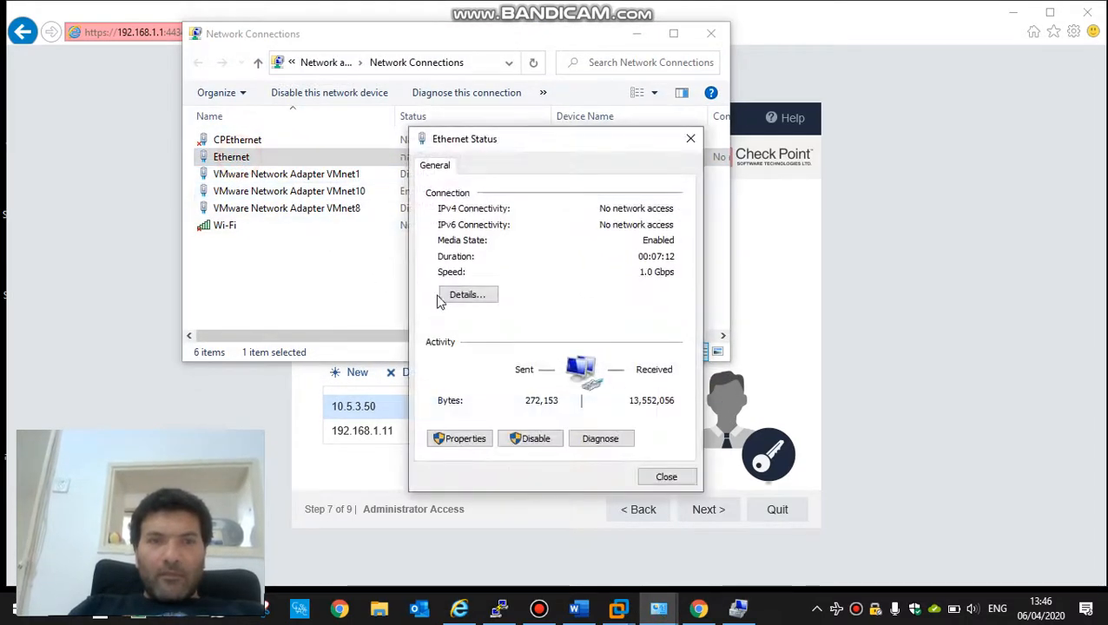
left_click(457, 299)
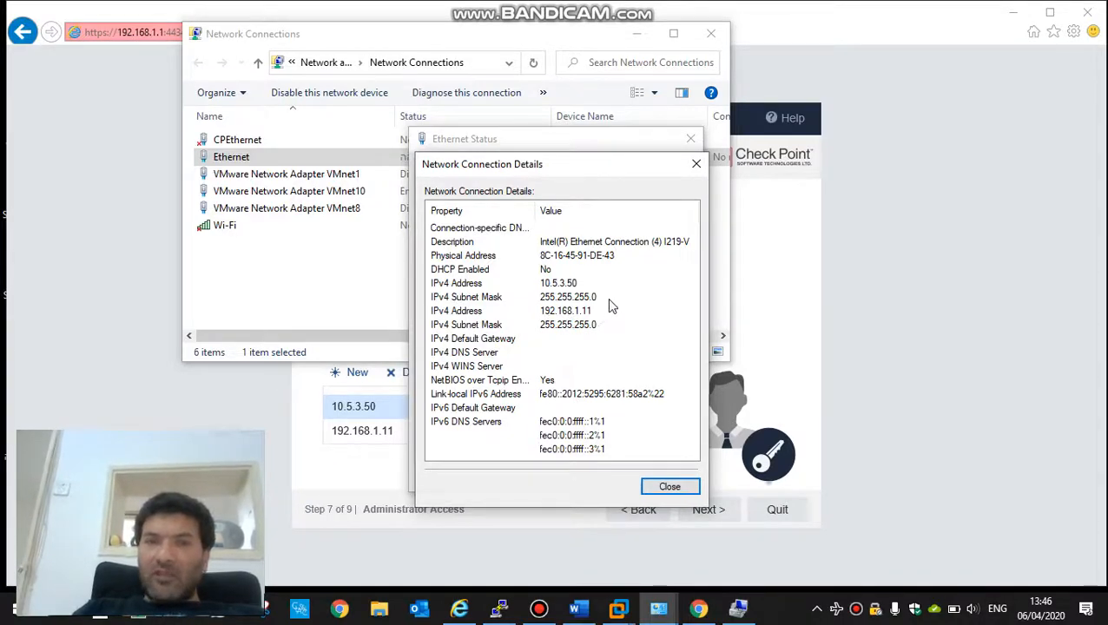
left_click(654, 488)
left_click(661, 480)
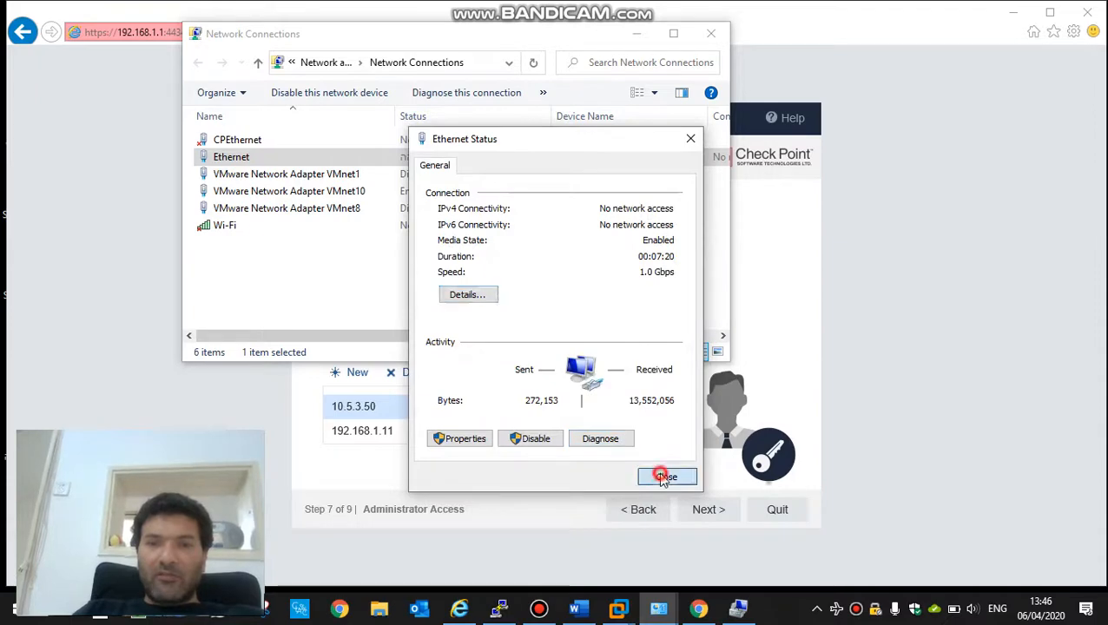
left_click(636, 35)
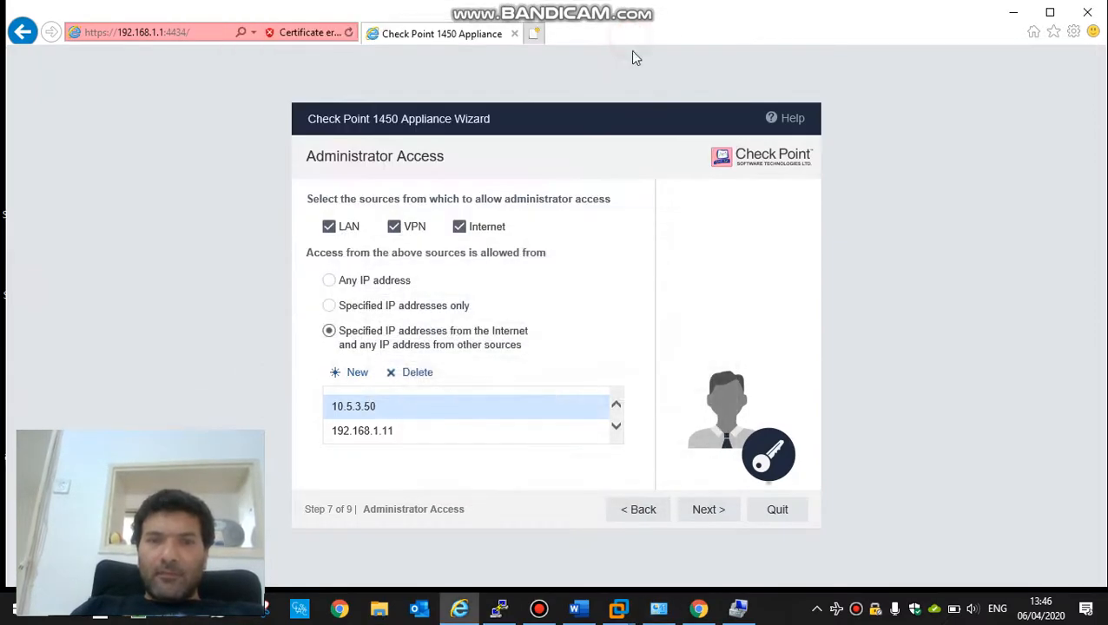
Step: Continue through the activation step to Security Management Server Authentication
left_click(616, 428)
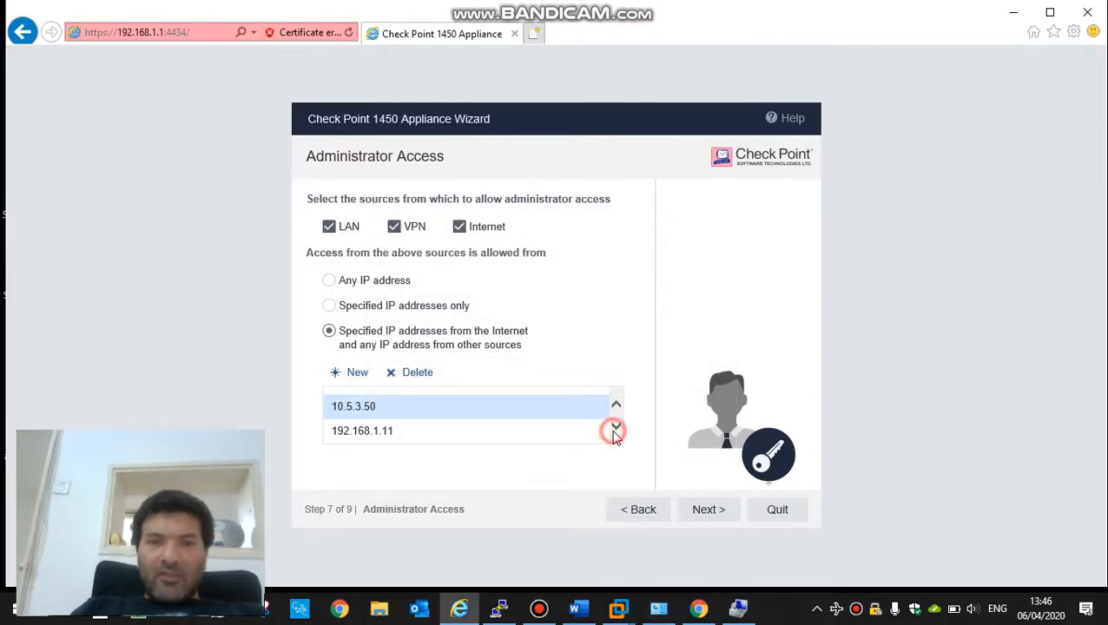
left_click(616, 429)
left_click(614, 430)
left_click(616, 407)
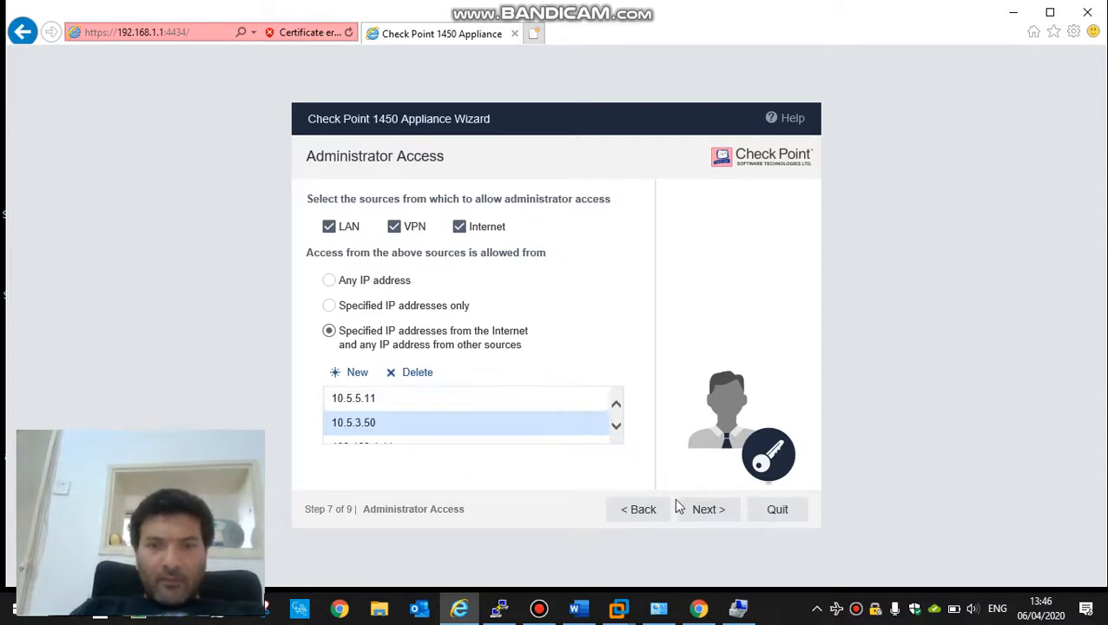
left_click(700, 513)
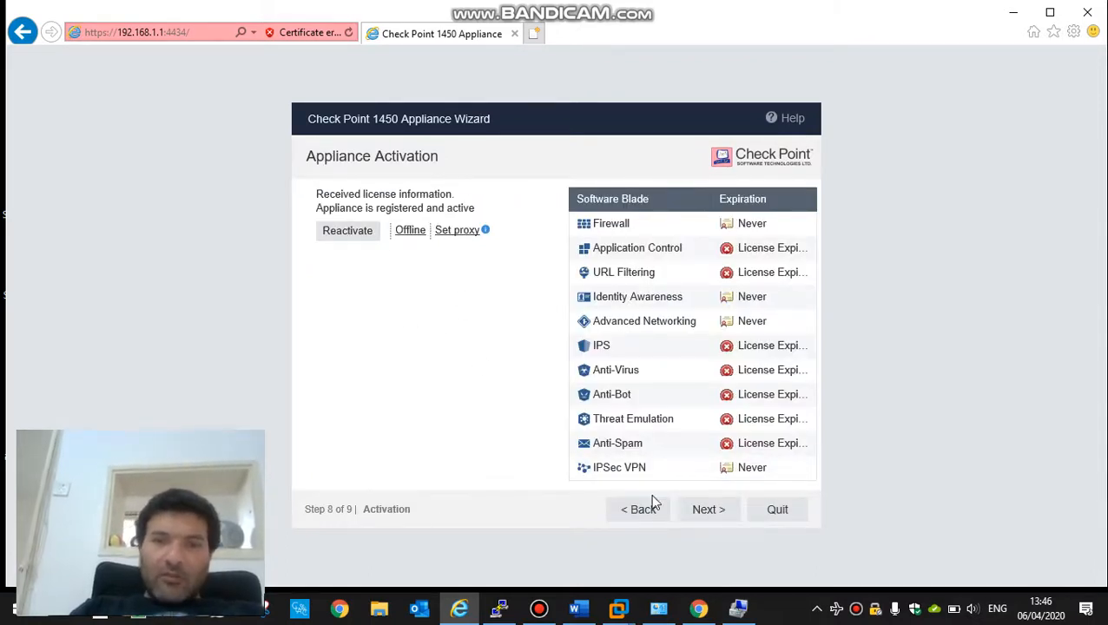
left_click(719, 515)
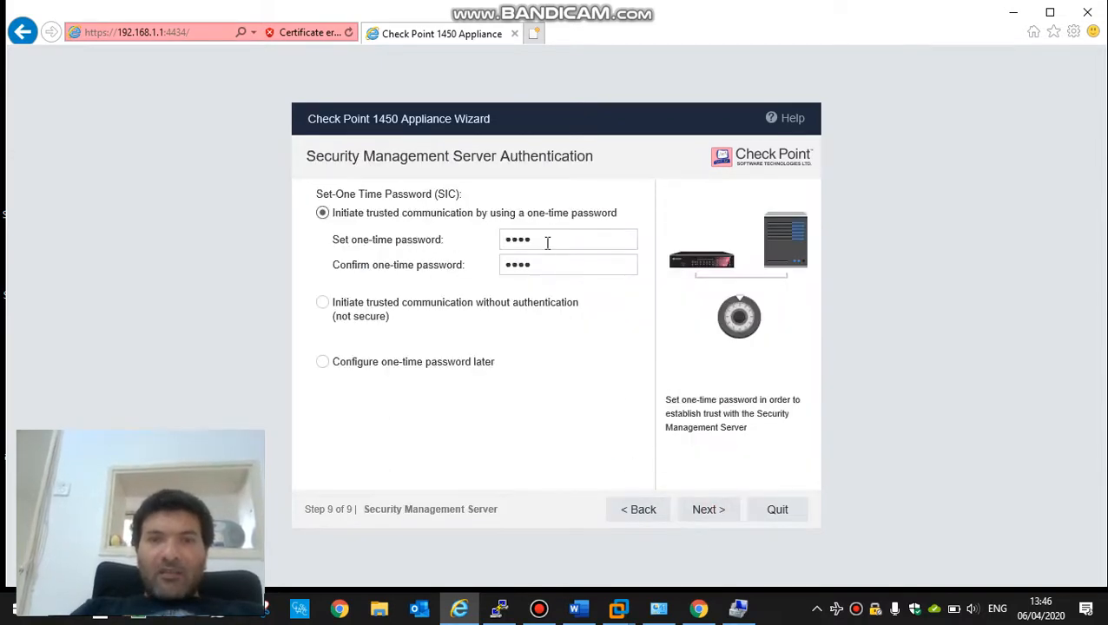
Step: Enter the one-time SIC password in both the Set and Confirm fields
left_click(547, 242)
left_click(548, 242)
left_click(547, 242)
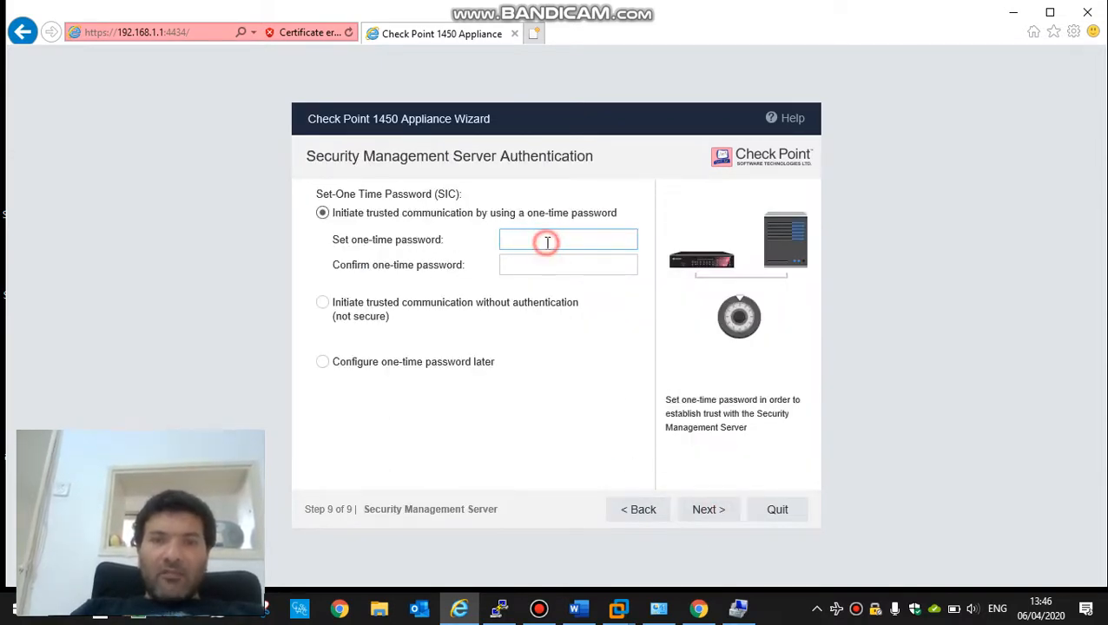
type("12")
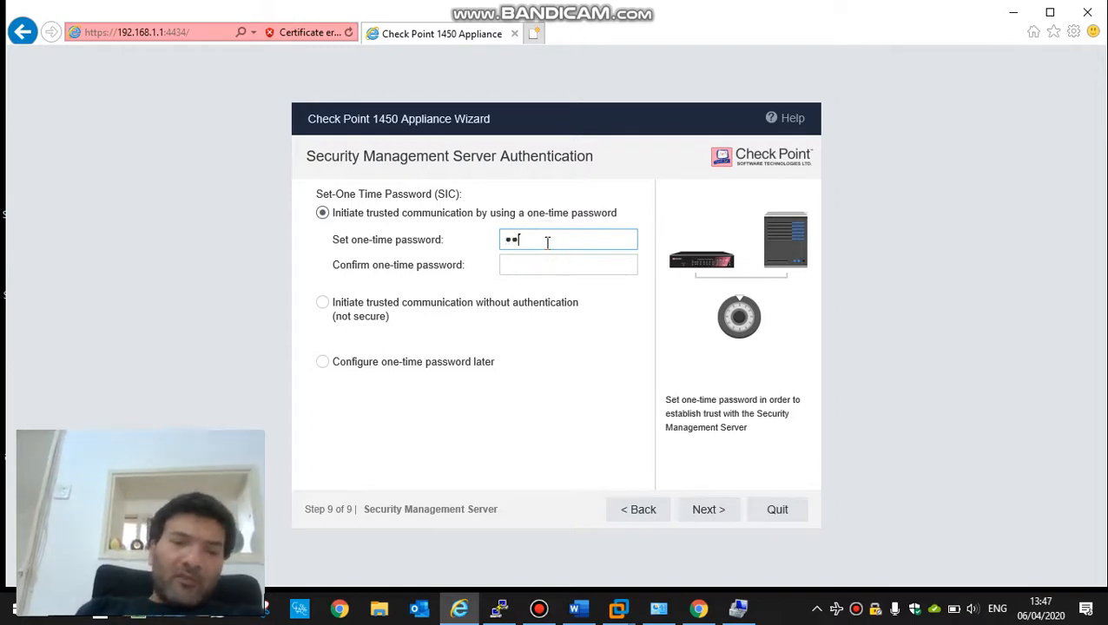
type("3456789")
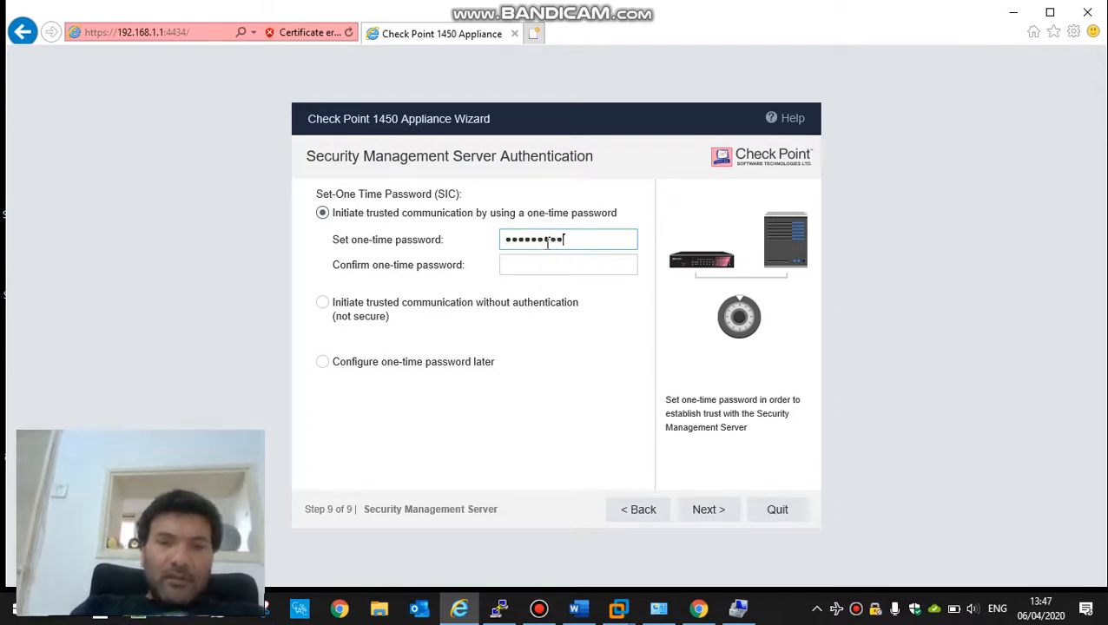
key("Tab")
type("123456789")
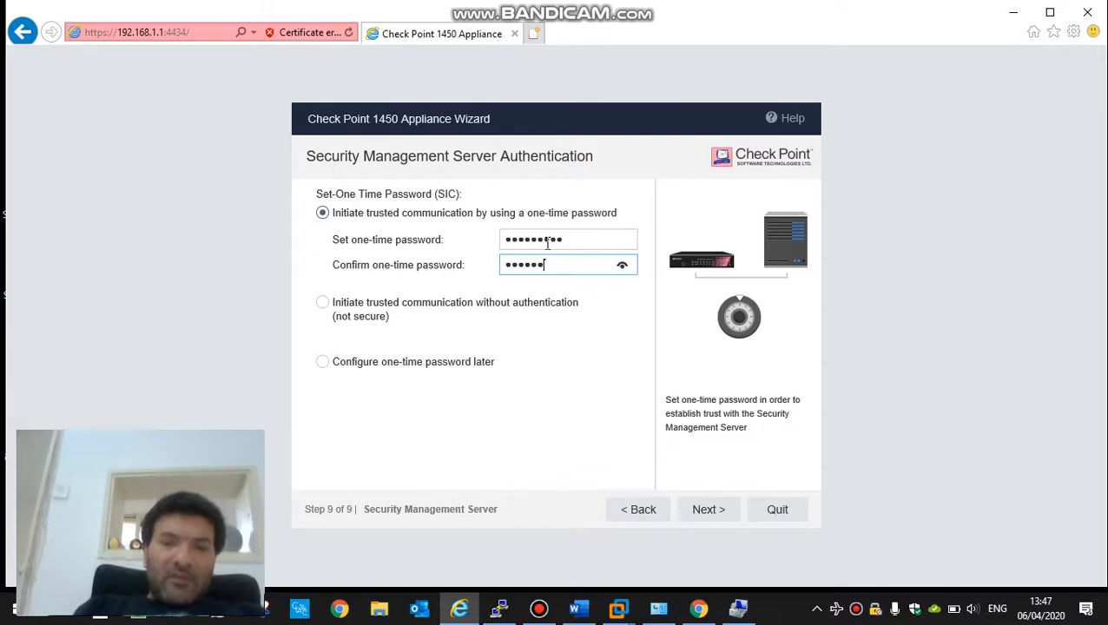